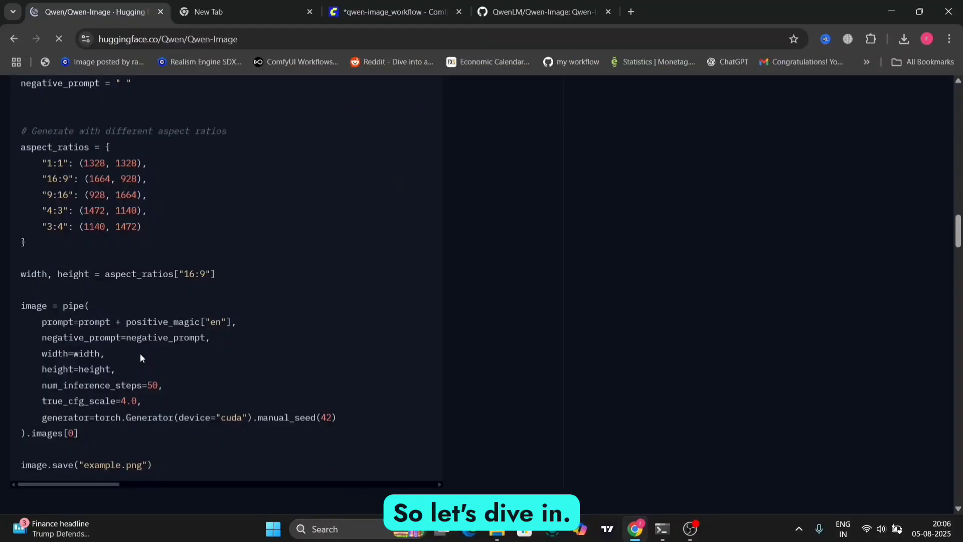
Switch to the QwenLM/Qwen-Image GitHub README and scroll through News, Quick Start and Show Cases back to News.
{"action": "scroll", "coordinate": [140, 356], "scroll_direction": "down", "scroll_amount": 3}
{"action": "scroll", "coordinate": [140, 353], "scroll_direction": "down", "scroll_amount": 9}
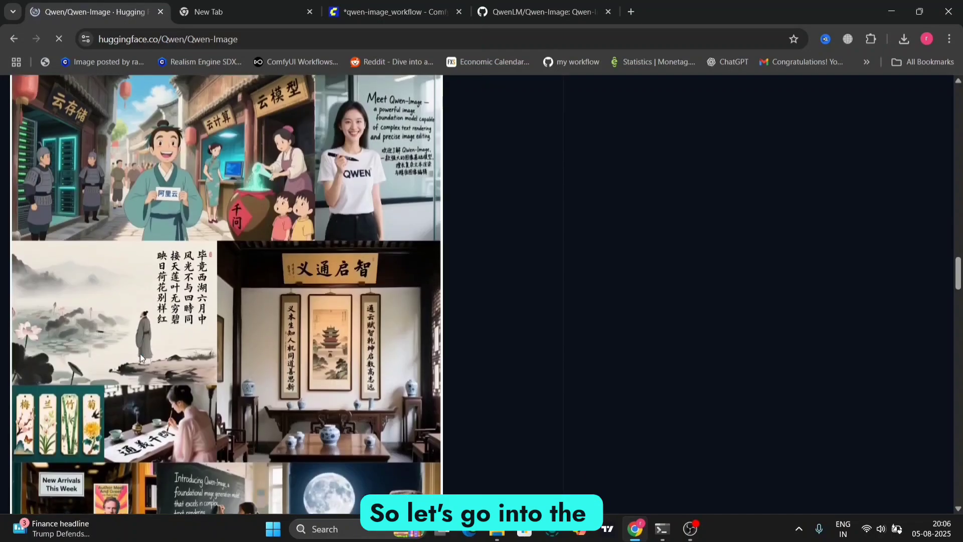
{"action": "scroll", "coordinate": [140, 353], "scroll_direction": "up", "scroll_amount": 4}
{"action": "scroll", "coordinate": [140, 356], "scroll_direction": "down", "scroll_amount": 18}
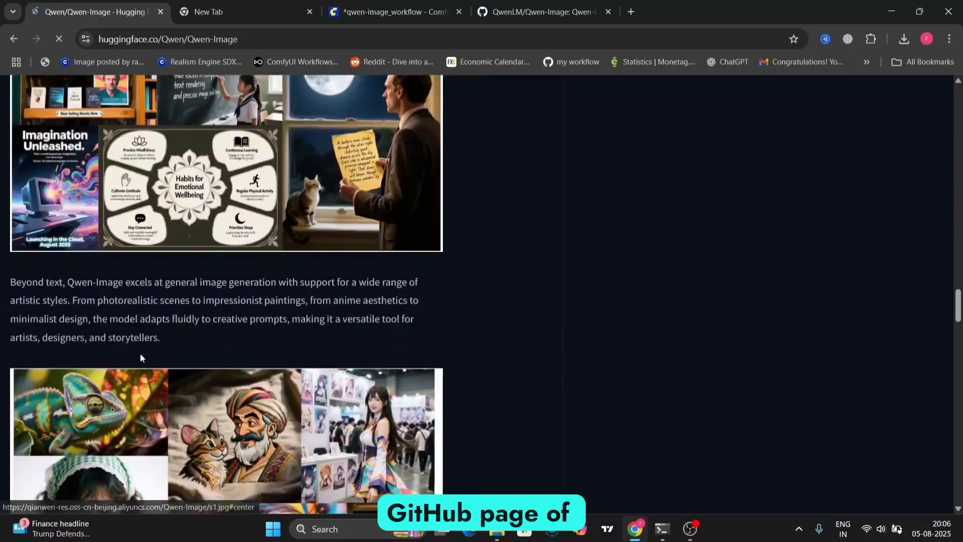
{"action": "scroll", "coordinate": [140, 357], "scroll_direction": "down", "scroll_amount": 20}
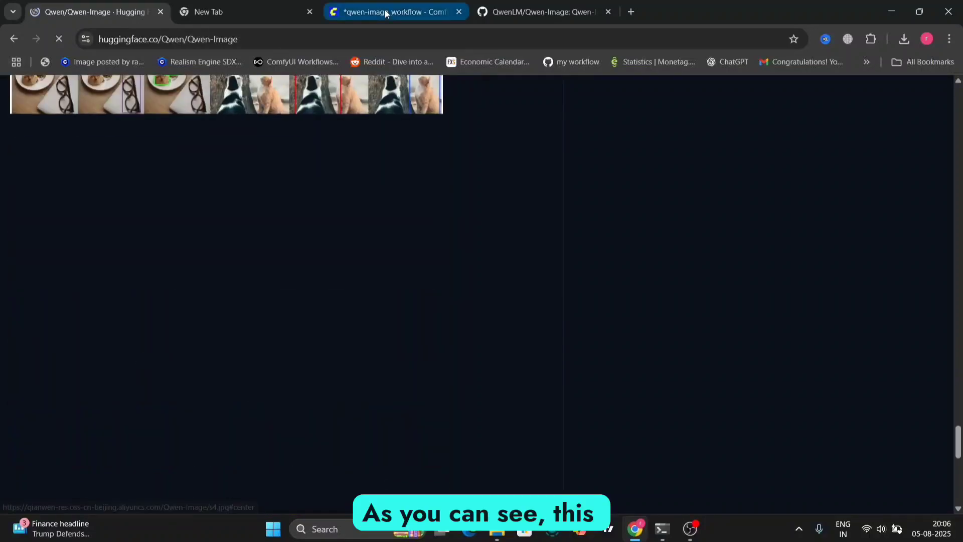
{"action": "left_click", "coordinate": [508, 2]}
{"action": "scroll", "coordinate": [451, 221], "scroll_direction": "down", "scroll_amount": 12}
{"action": "scroll", "coordinate": [448, 266], "scroll_direction": "down", "scroll_amount": 1}
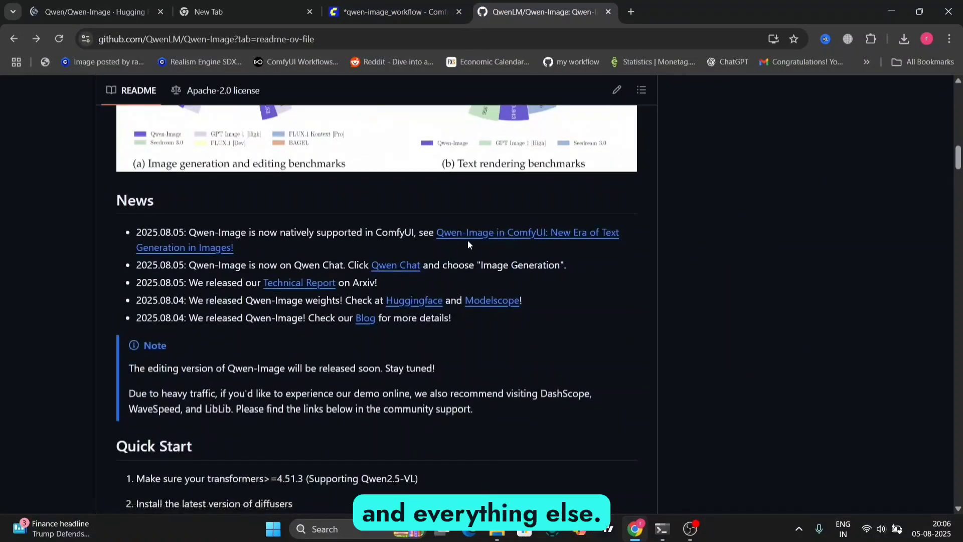
{"action": "scroll", "coordinate": [372, 404], "scroll_direction": "down", "scroll_amount": 6}
{"action": "scroll", "coordinate": [372, 407], "scroll_direction": "up", "scroll_amount": 1}
{"action": "scroll", "coordinate": [373, 408], "scroll_direction": "down", "scroll_amount": 7}
{"action": "scroll", "coordinate": [373, 409], "scroll_direction": "down", "scroll_amount": 18}
{"action": "scroll", "coordinate": [372, 408], "scroll_direction": "up", "scroll_amount": 10}
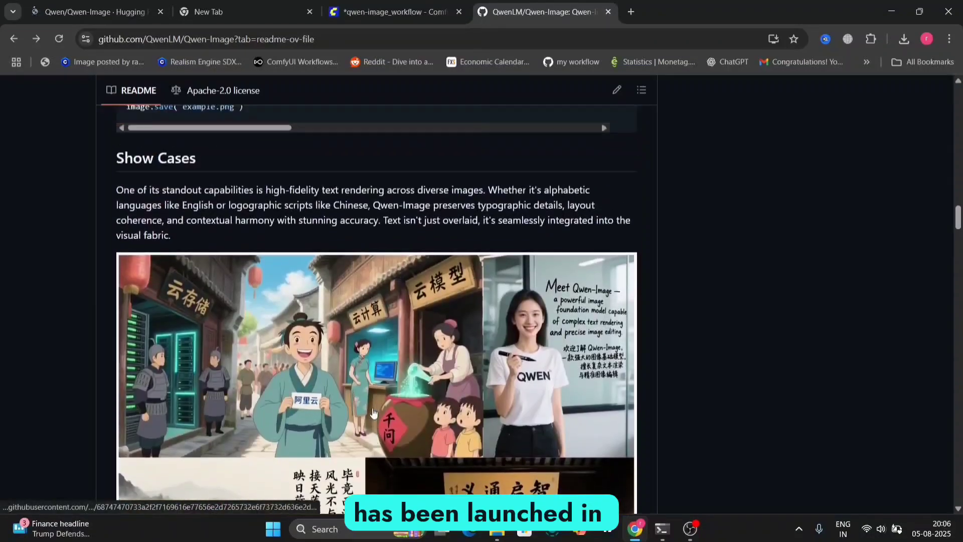
{"action": "scroll", "coordinate": [372, 412], "scroll_direction": "down", "scroll_amount": 8}
{"action": "scroll", "coordinate": [373, 412], "scroll_direction": "up", "scroll_amount": 20}
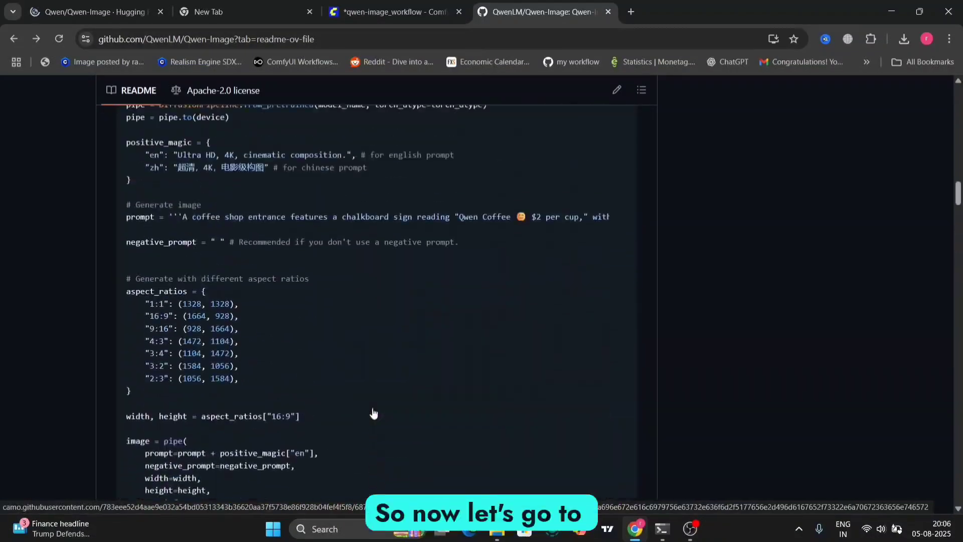
{"action": "scroll", "coordinate": [372, 413], "scroll_direction": "up", "scroll_amount": 5}
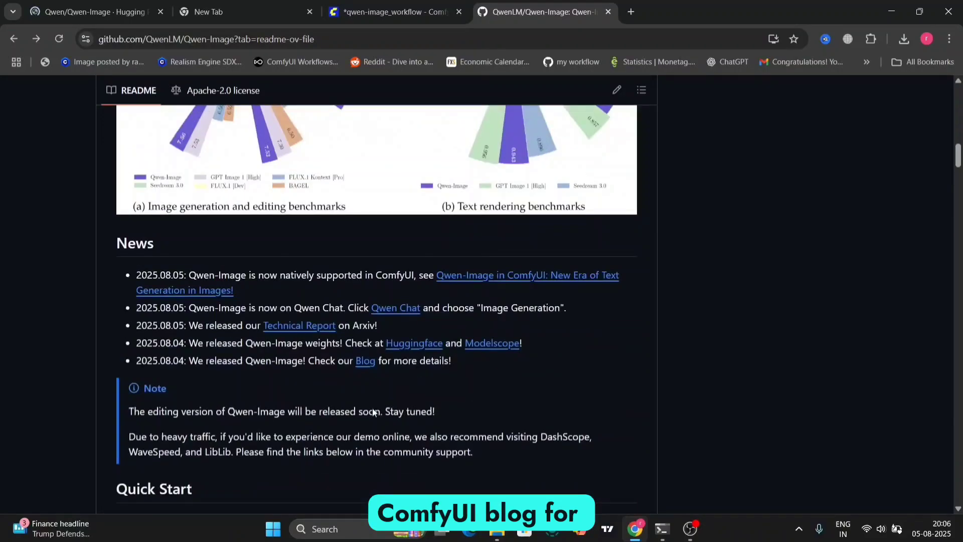
Open the 'Qwen-Image in ComfyUI' blog post and scroll down to Available Models in ComfyUI.
{"action": "left_click", "coordinate": [513, 280]}
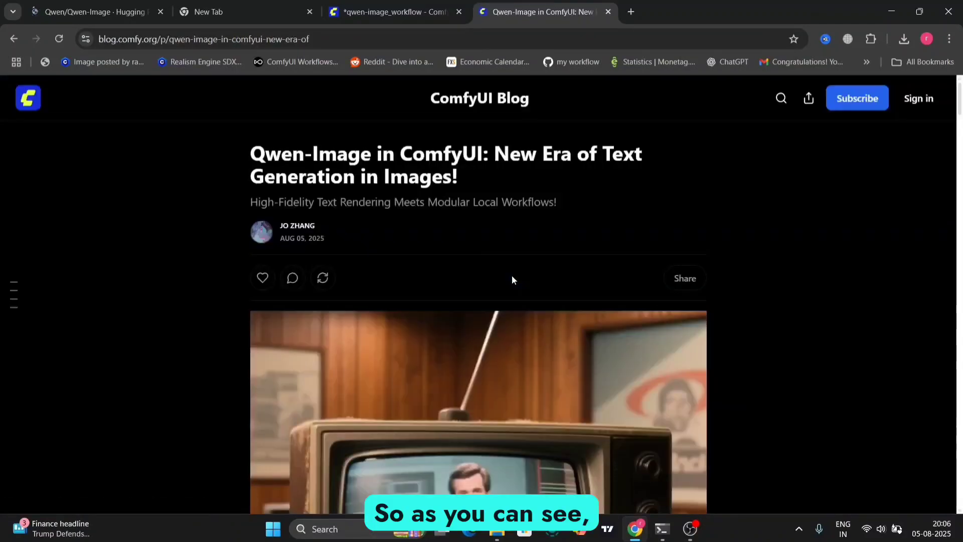
{"action": "scroll", "coordinate": [512, 275], "scroll_direction": "down", "scroll_amount": 10}
{"action": "scroll", "coordinate": [512, 275], "scroll_direction": "down", "scroll_amount": 6}
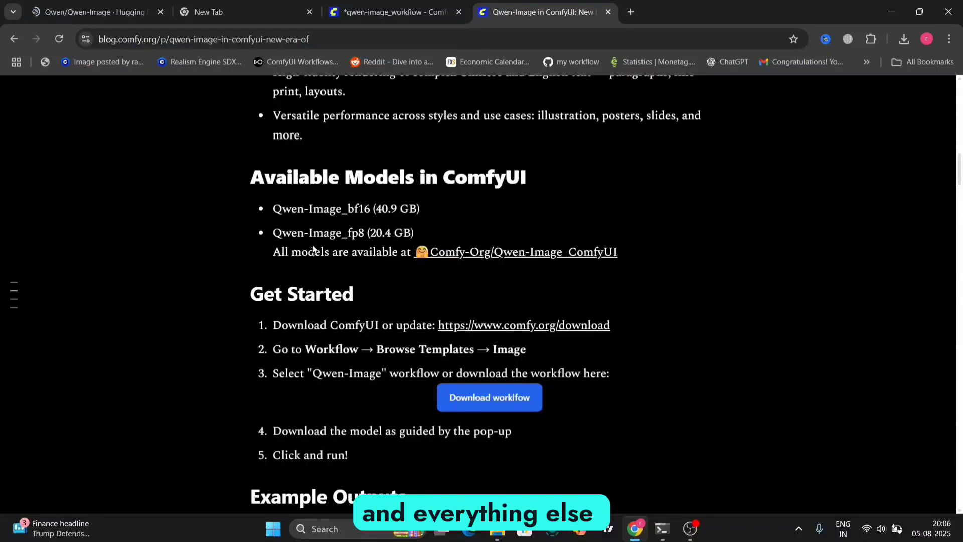
Open Comfy-Org/Qwen-Image_ComfyUI on Hugging Face and browse to split_files/vae, showing qwen_image_vae.safetensors.
{"action": "left_click", "coordinate": [516, 255]}
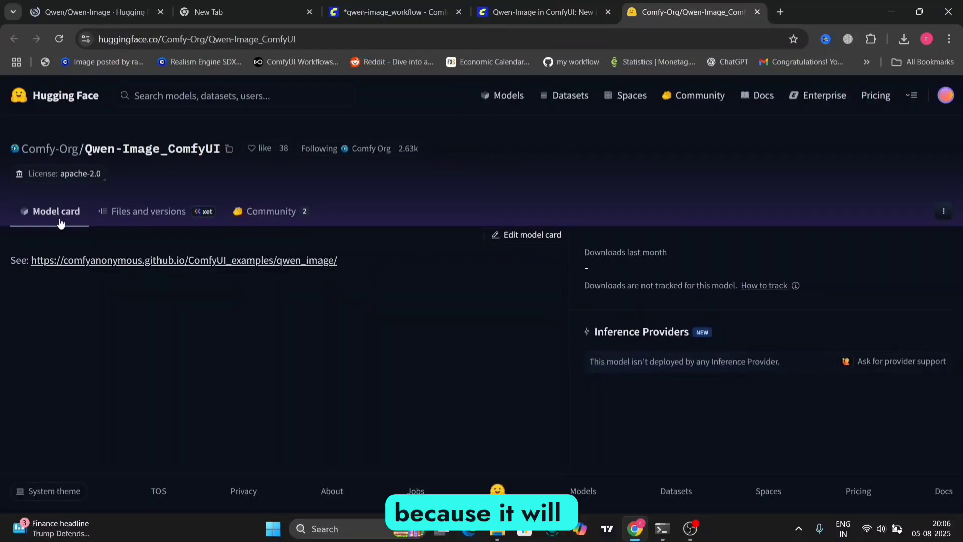
{"action": "left_click", "coordinate": [146, 206]}
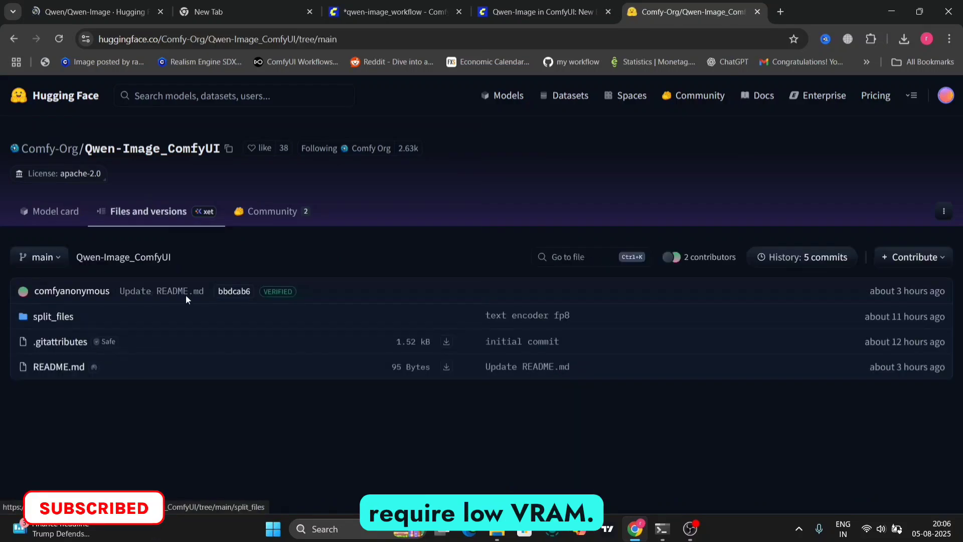
{"action": "left_click", "coordinate": [55, 317]}
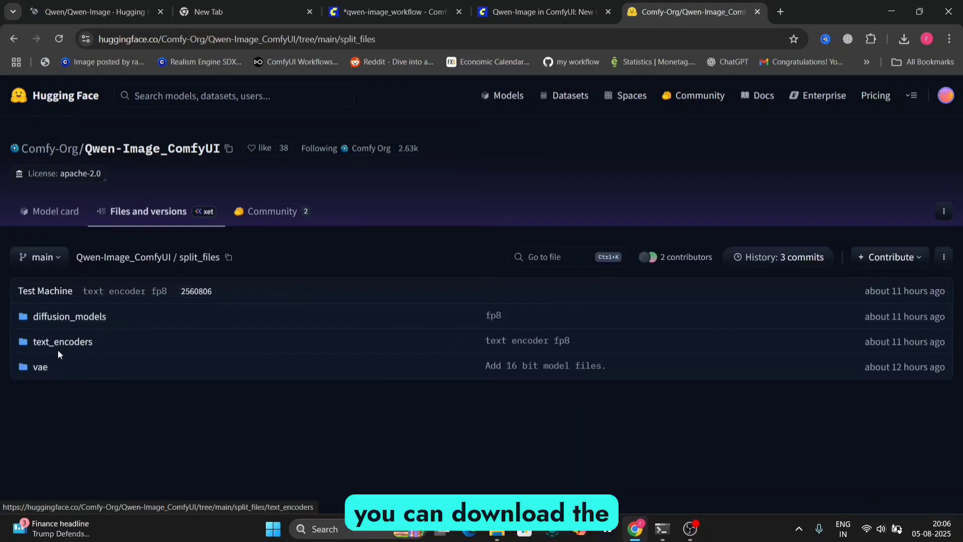
{"action": "left_click", "coordinate": [40, 369]}
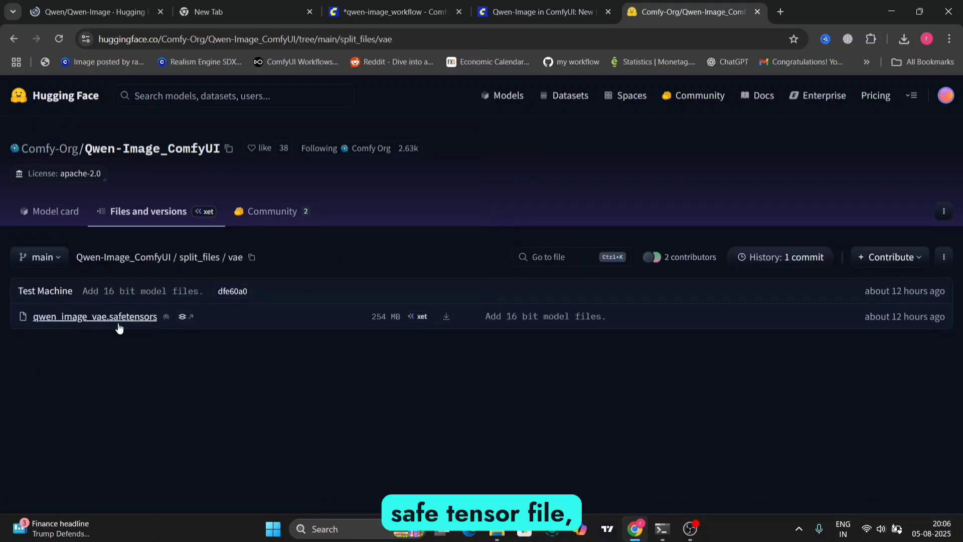
{"action": "left_click", "coordinate": [15, 36]}
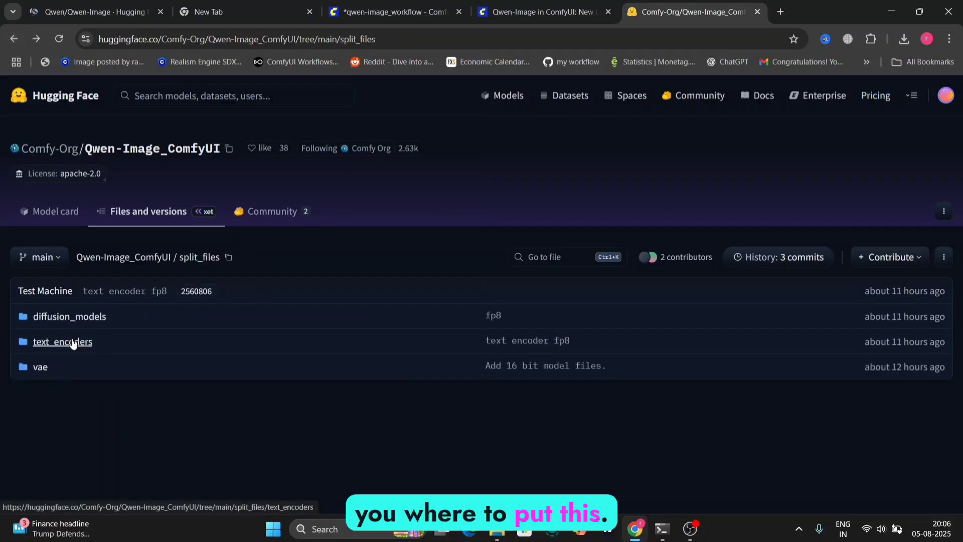
{"action": "left_click", "coordinate": [38, 369]}
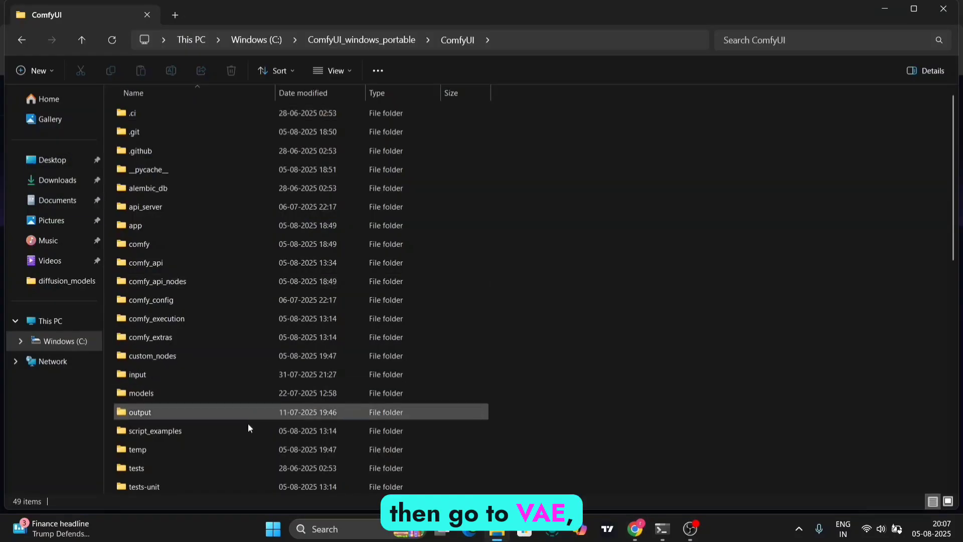
Confirm qwen_image_vae.safetensors (242 MB) is in ComfyUI\models\vae, then minimize File Explorer.
{"action": "scroll", "coordinate": [243, 431], "scroll_direction": "down", "scroll_amount": 2}
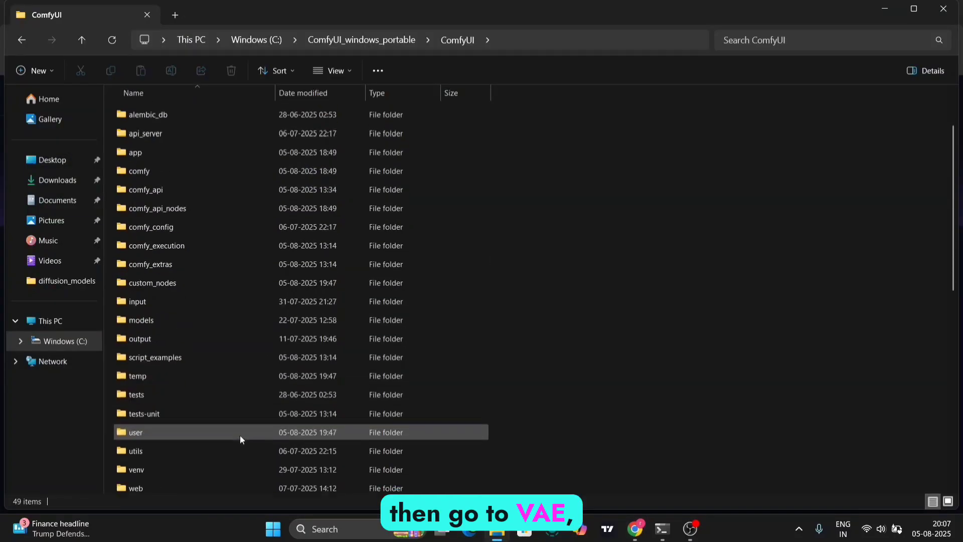
{"action": "double_click", "coordinate": [170, 311]}
{"action": "scroll", "coordinate": [170, 311], "scroll_direction": "down", "scroll_amount": 8}
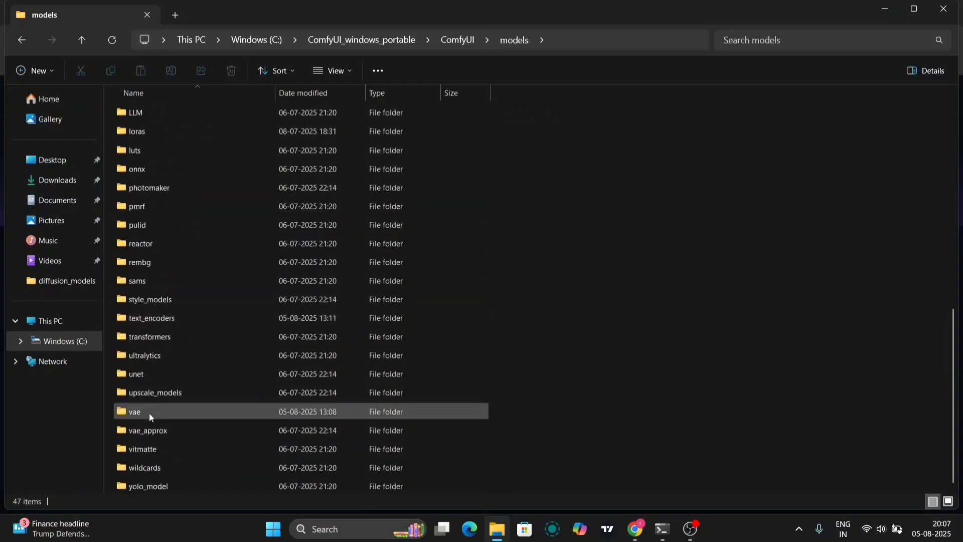
{"action": "double_click", "coordinate": [149, 414]}
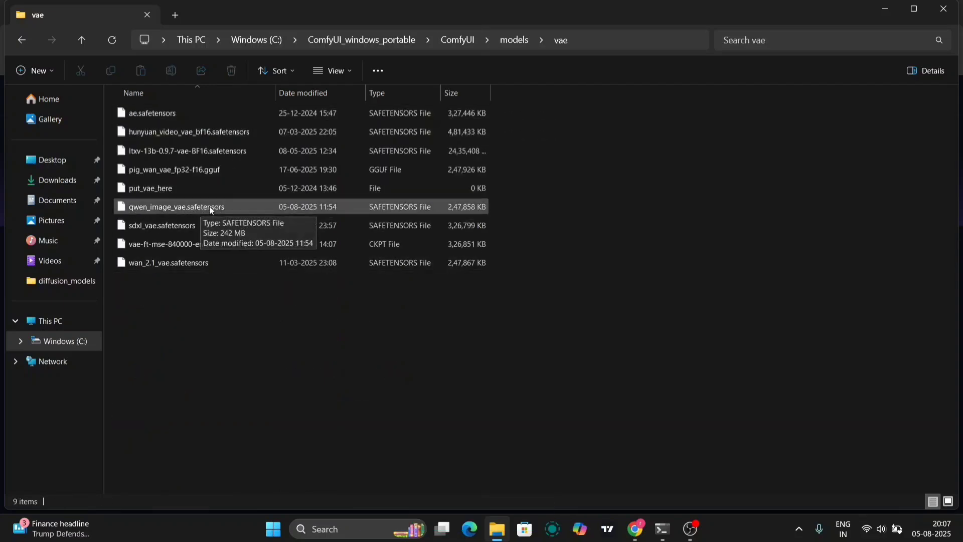
{"action": "left_click", "coordinate": [883, 8]}
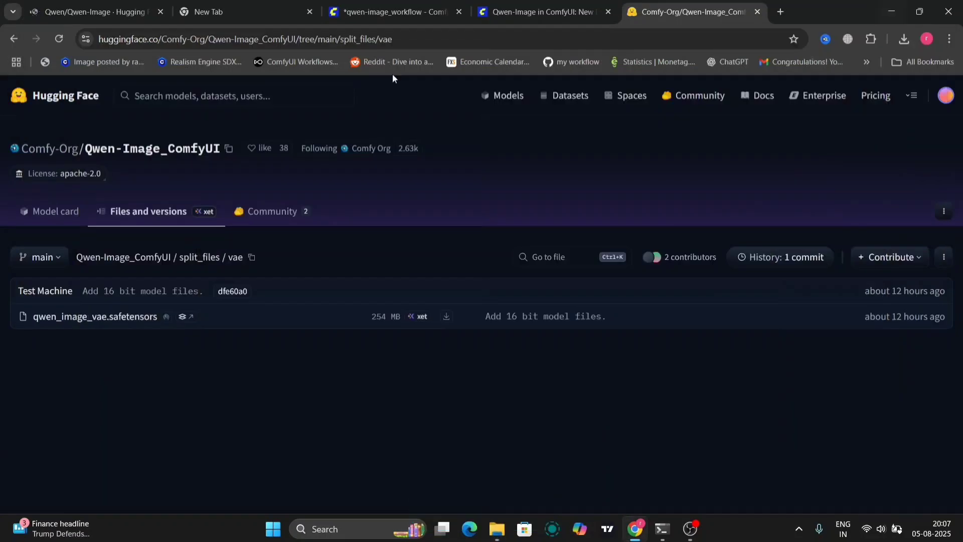
Browse the repository files to split_files/text_encoders, listing qwen_2.5_vl_7b and qwen_2.5_vl_7b_fp8_scaled.
{"action": "left_click", "coordinate": [160, 213]}
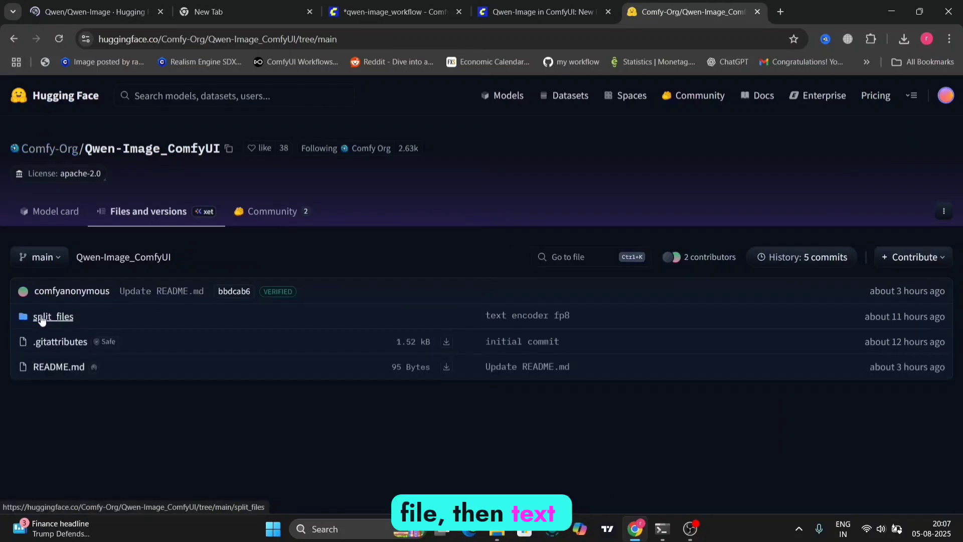
{"action": "left_click", "coordinate": [43, 317]}
{"action": "left_click", "coordinate": [65, 342]}
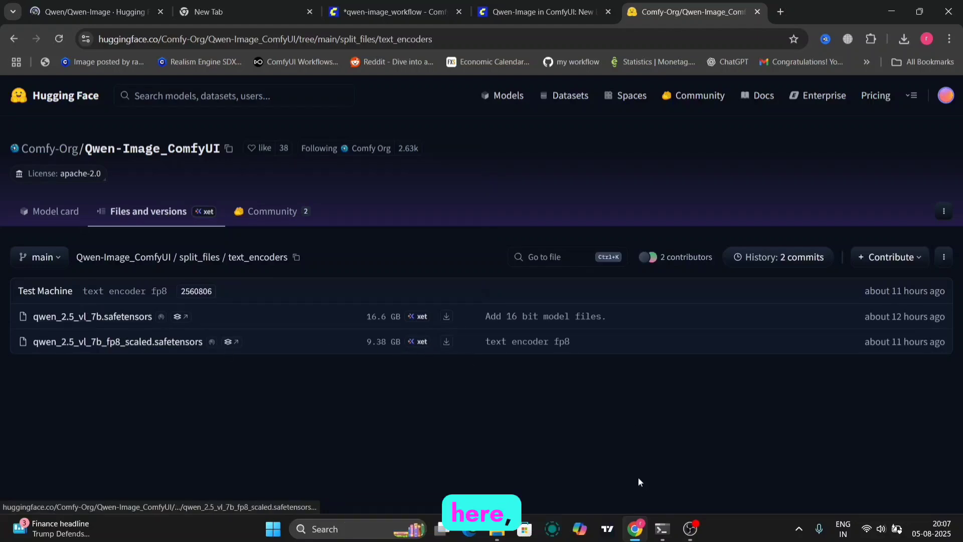
Check qwen_2.5_vl_7b_fp8_scaled.safetensors (8.73 GB) is in models\text_encoders, then return to models.
{"action": "left_click", "coordinate": [496, 529]}
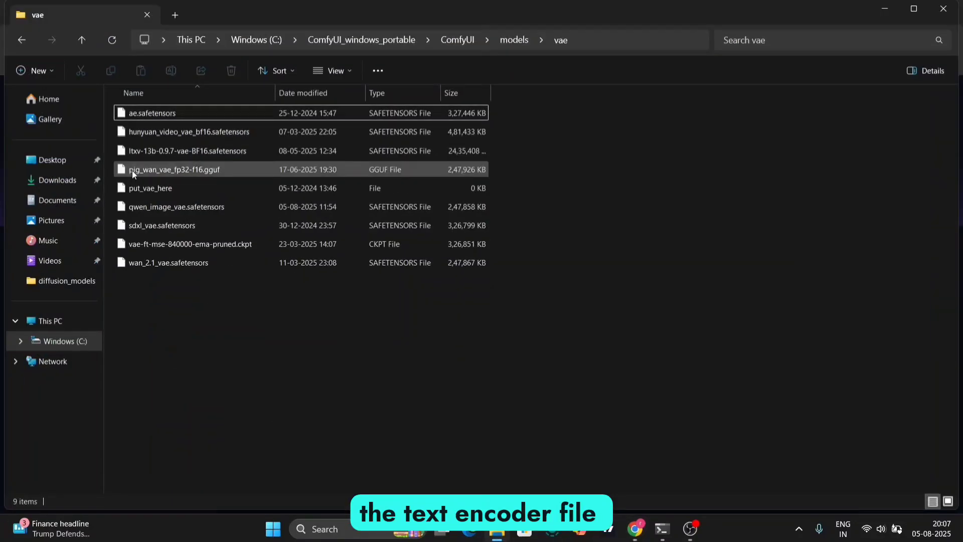
{"action": "left_click", "coordinate": [21, 40]}
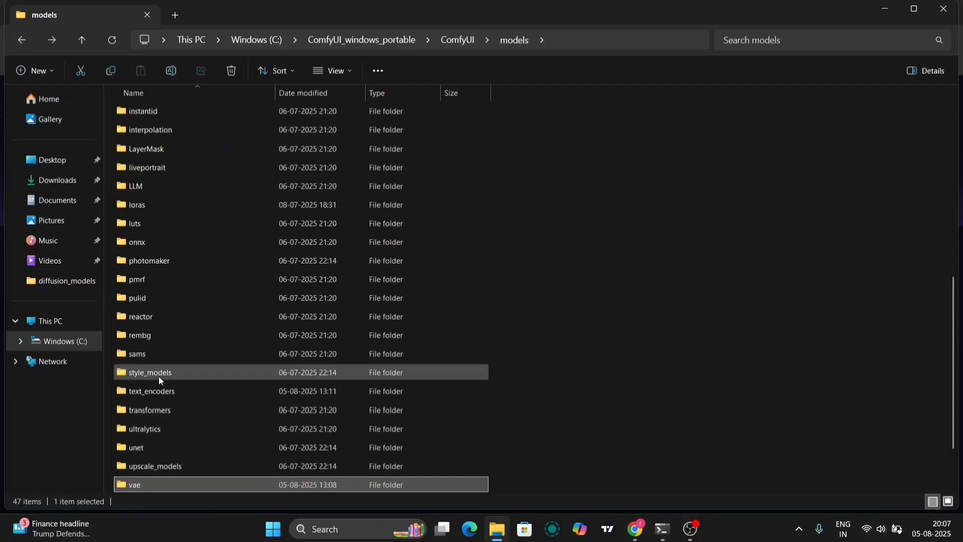
{"action": "double_click", "coordinate": [176, 390]}
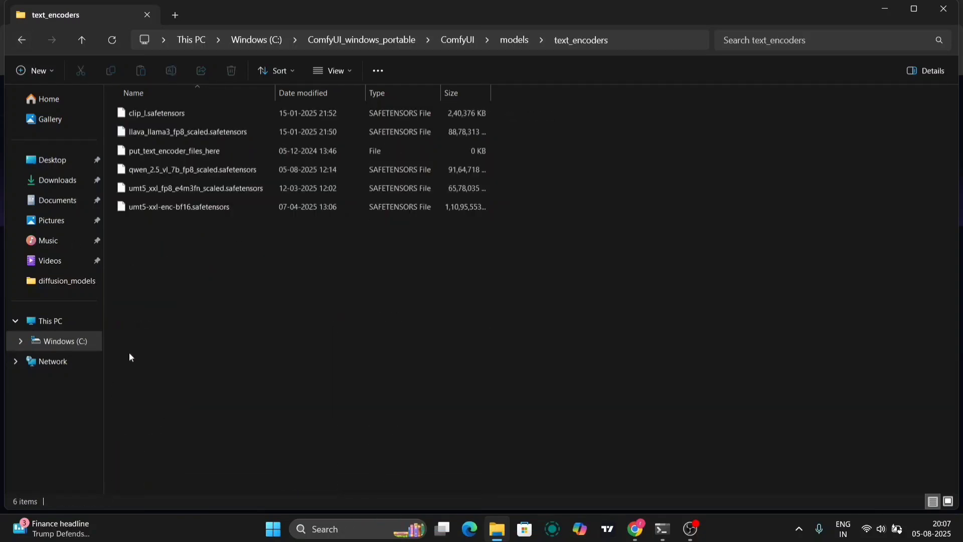
{"action": "mouse_move", "coordinate": [158, 173]}
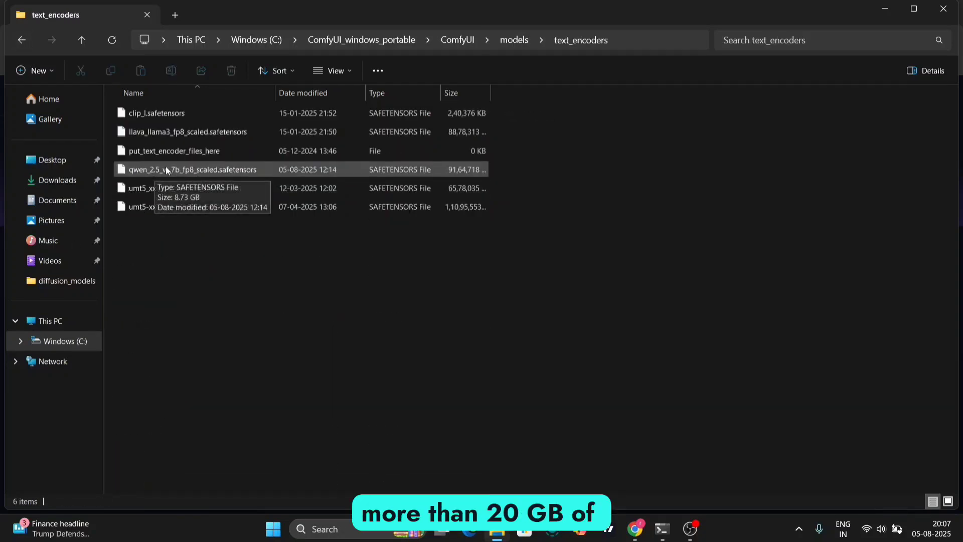
{"action": "left_click", "coordinate": [21, 40]}
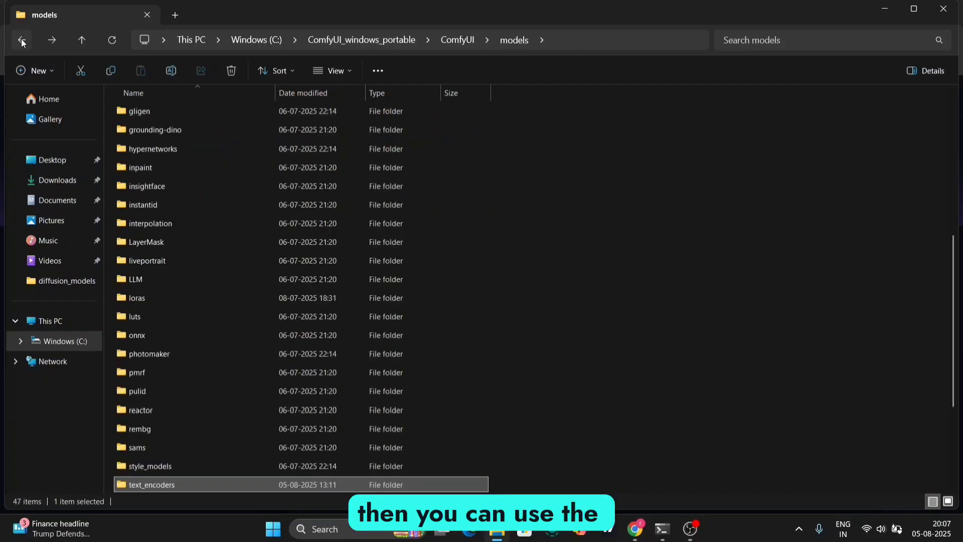
Search Hugging Face models for the Qwen-Image GGUF repository.
{"action": "left_click", "coordinate": [885, 9]}
{"action": "left_click", "coordinate": [257, 94]}
{"action": "type", "text": "qwen"}
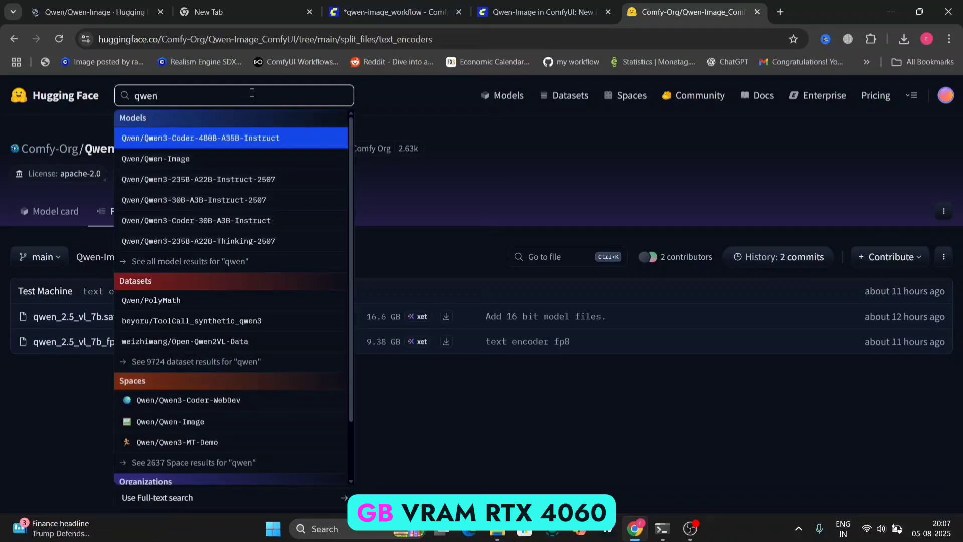
{"action": "type", "text": "ge"}
{"action": "key", "text": "Return"}
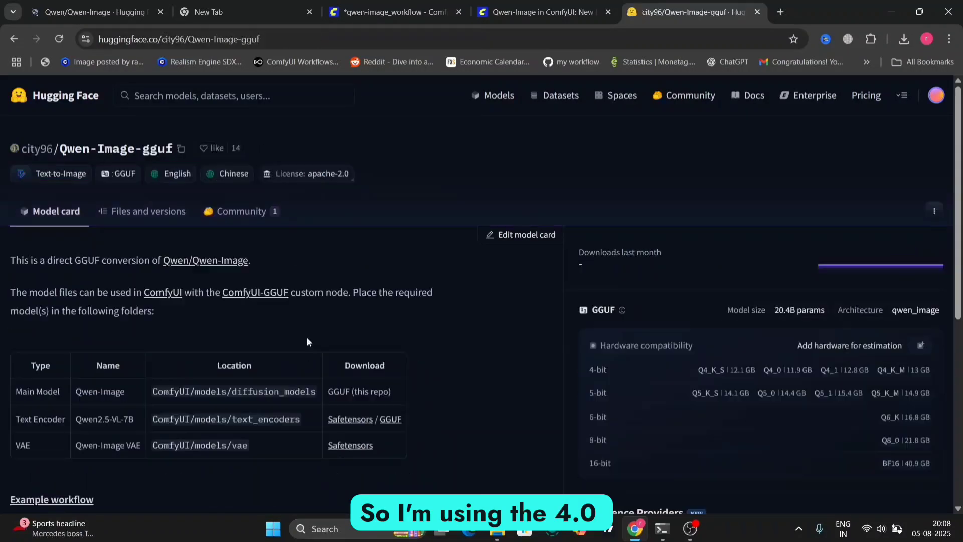
Review the city96/Qwen-Image-gguf file list, from Q4_0 (11.9 GB) to Q8_0 (21.8 GB).
{"action": "left_click", "coordinate": [149, 216]}
{"action": "scroll", "coordinate": [123, 425], "scroll_direction": "down", "scroll_amount": 4}
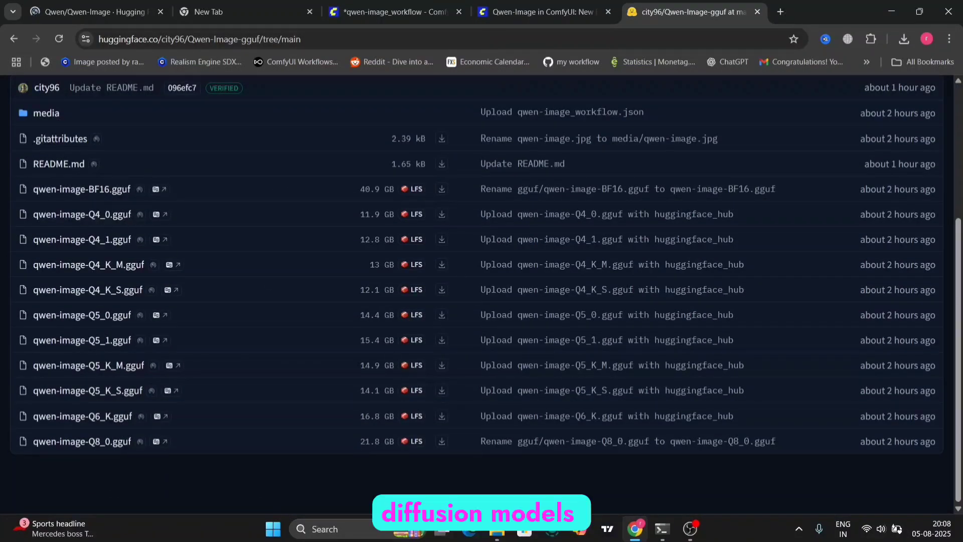
{"action": "left_click", "coordinate": [497, 532]}
Open models\diffusion_models and select qwen-image-Q4_0.gguf (11.0 GB) to check its size.
{"action": "scroll", "coordinate": [228, 310], "scroll_direction": "up", "scroll_amount": 6}
{"action": "left_click", "coordinate": [230, 316]}
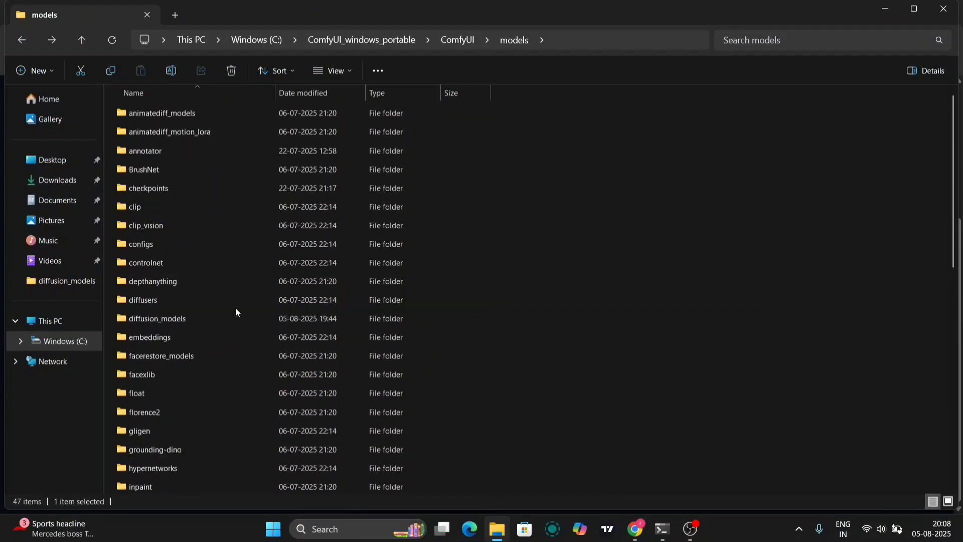
{"action": "double_click", "coordinate": [232, 316]}
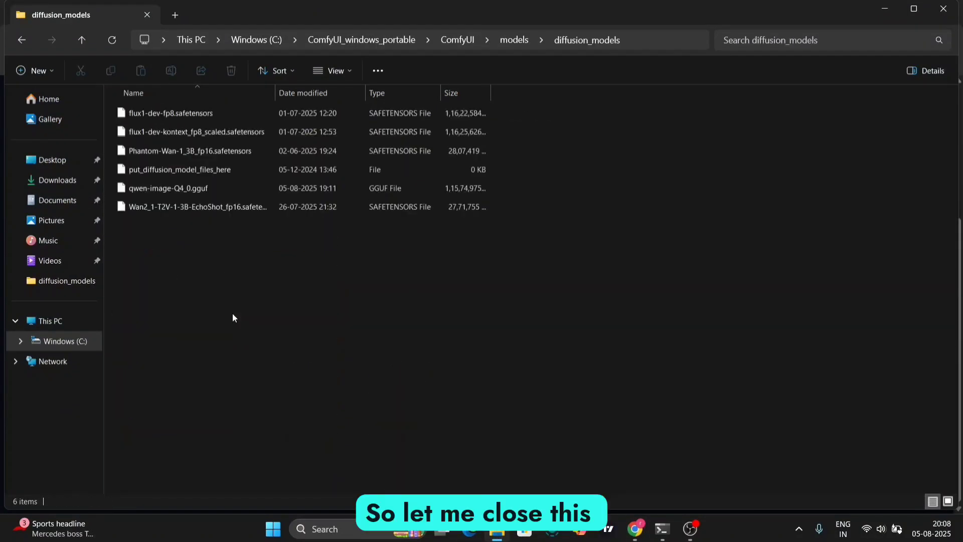
{"action": "left_click", "coordinate": [179, 190]}
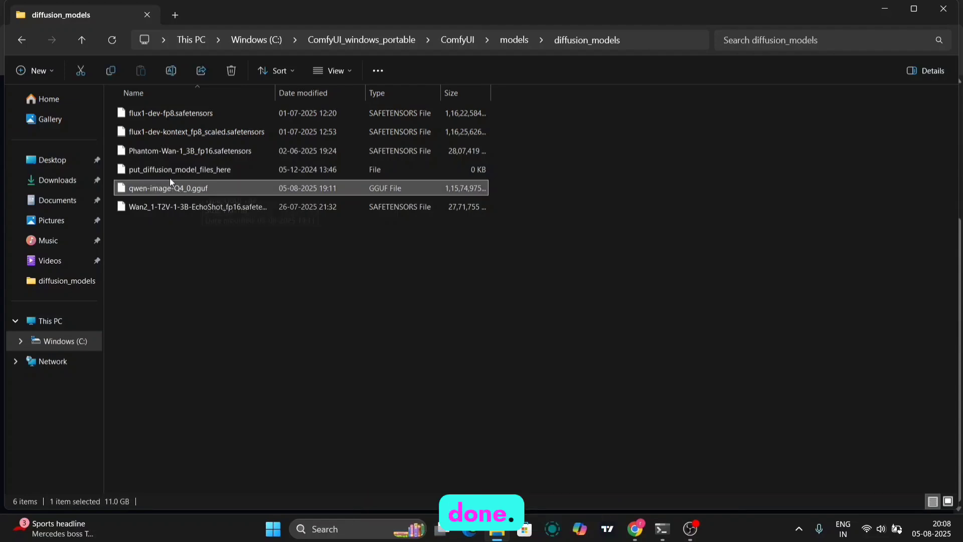
Switch to the ComfyUI qwen-image_workflow and frame the four-cat preview image and loader nodes.
{"action": "left_click", "coordinate": [882, 10]}
{"action": "left_click", "coordinate": [406, 12]}
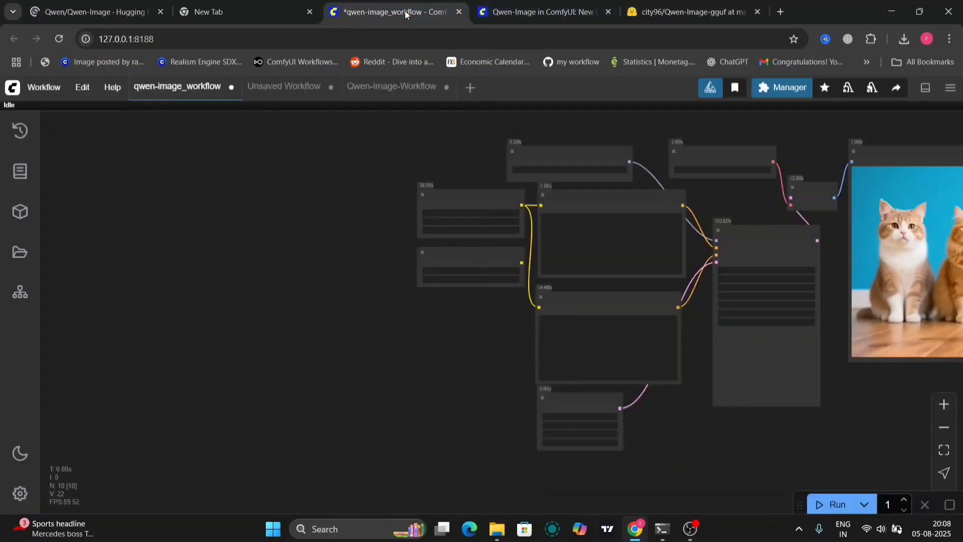
{"action": "left_click_drag", "start_coordinate": [401, 266], "coordinate": [330, 265]}
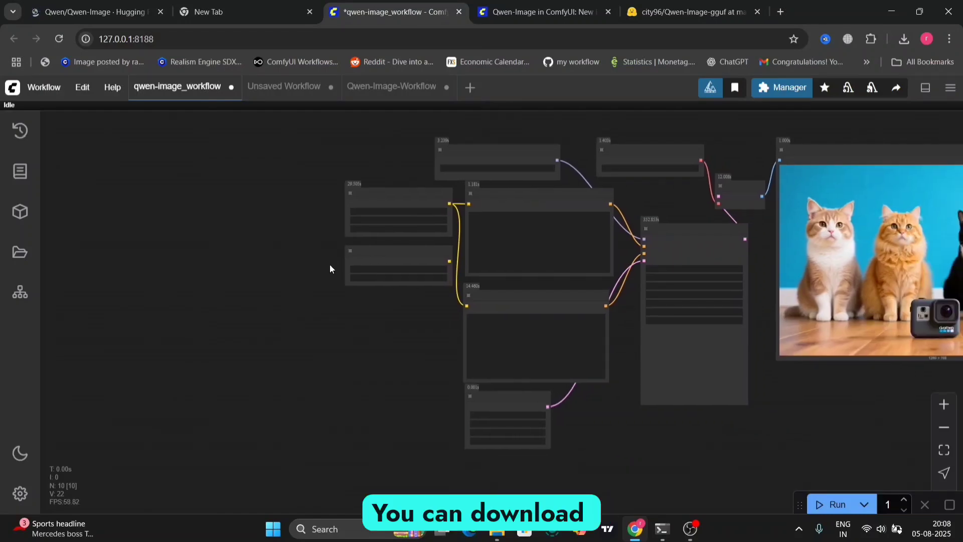
{"action": "left_click_drag", "start_coordinate": [879, 456], "coordinate": [583, 381]}
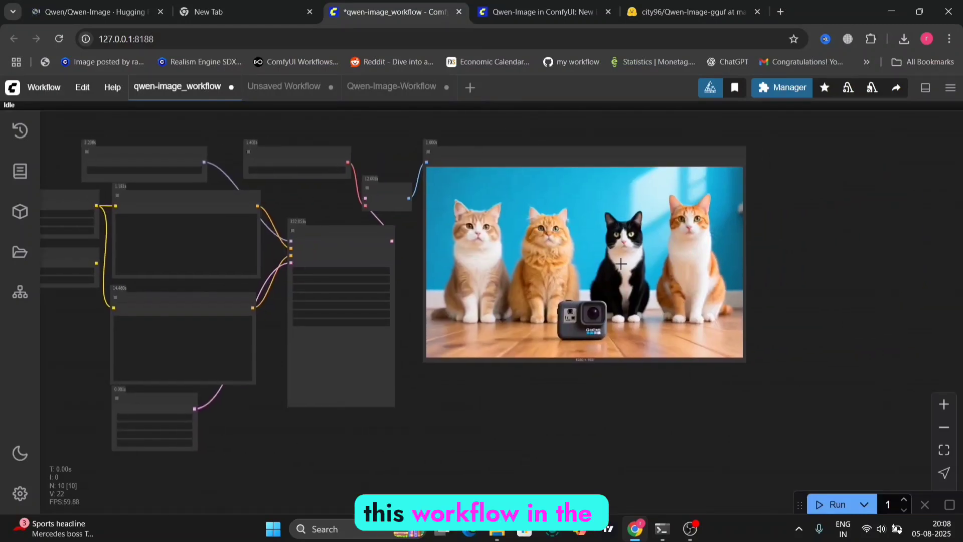
{"action": "scroll", "coordinate": [620, 264], "scroll_direction": "up", "scroll_amount": 8}
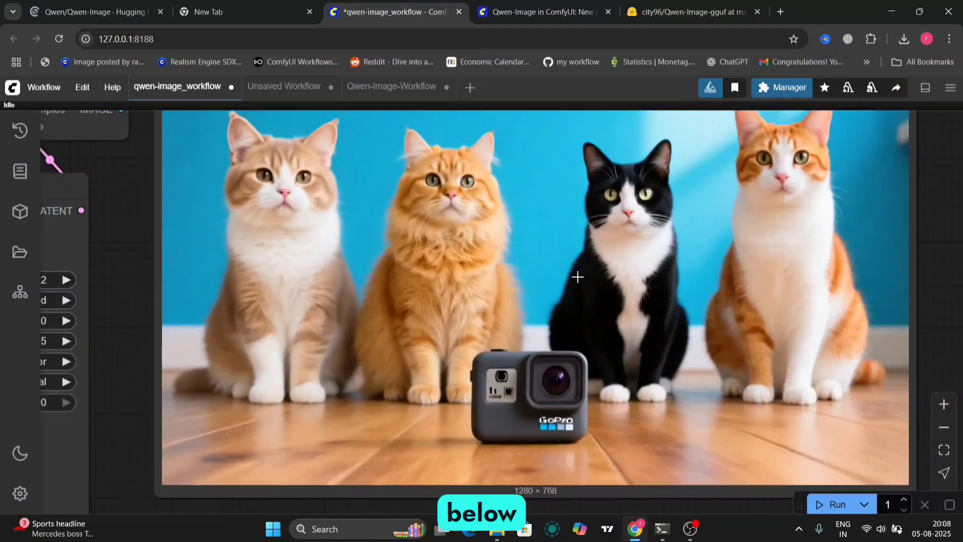
{"action": "scroll", "coordinate": [578, 277], "scroll_direction": "down", "scroll_amount": 5}
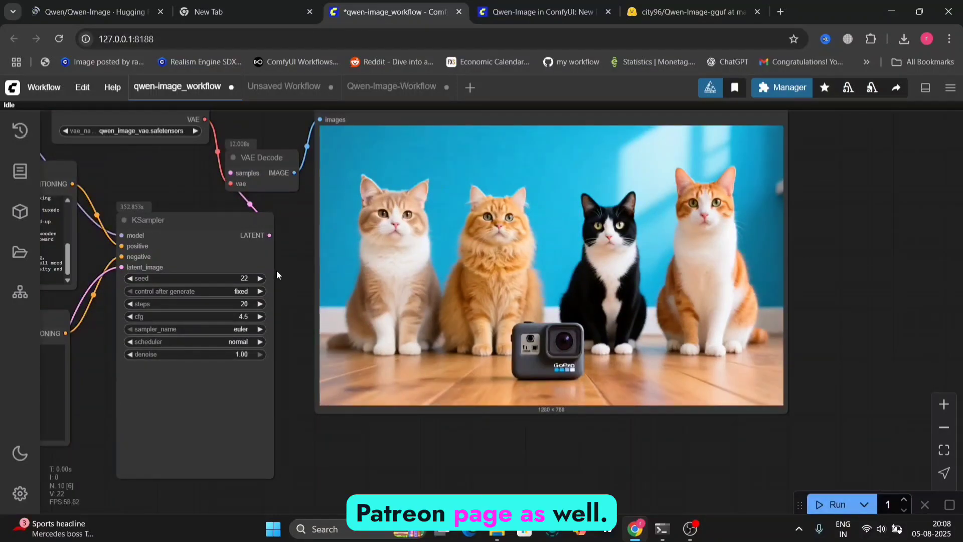
{"action": "left_click_drag", "start_coordinate": [277, 274], "coordinate": [724, 329]}
Read the four-cat GoPro prompt, review KSampler, and widen Load VAE to show qwen_image_vae.safetensors.
{"action": "scroll", "coordinate": [531, 283], "scroll_direction": "up", "scroll_amount": 6}
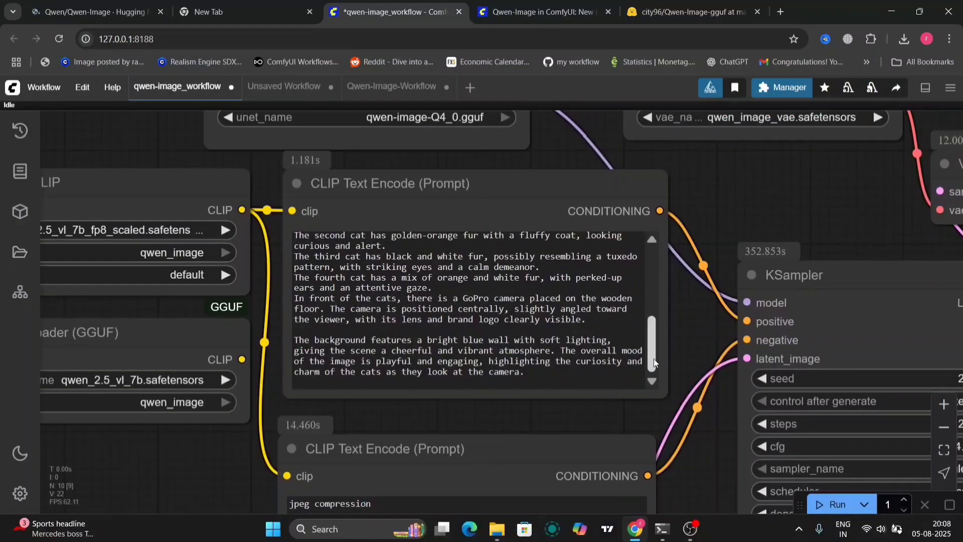
{"action": "left_click_drag", "start_coordinate": [653, 359], "coordinate": [649, 254]}
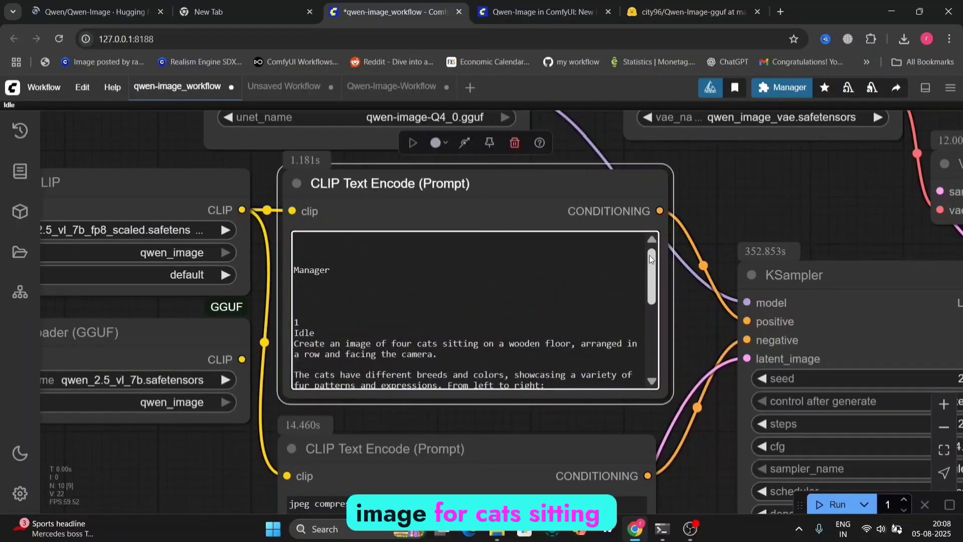
{"action": "scroll", "coordinate": [651, 285], "scroll_direction": "down", "scroll_amount": 1}
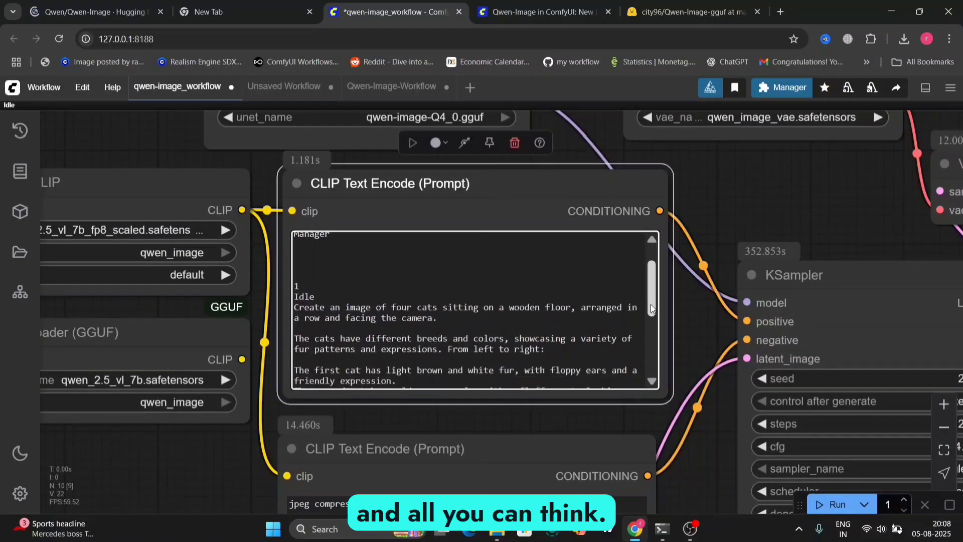
{"action": "left_click_drag", "start_coordinate": [651, 304], "coordinate": [651, 315]}
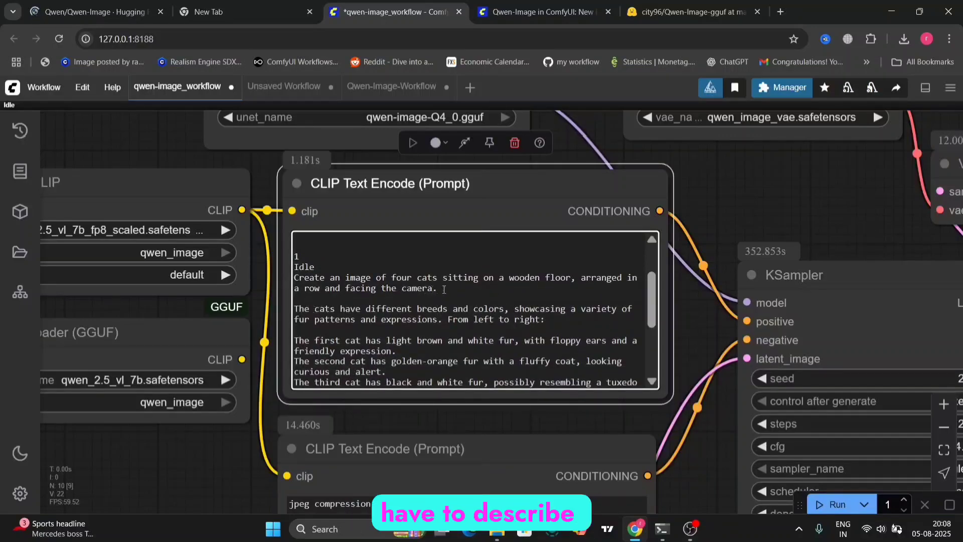
{"action": "scroll", "coordinate": [449, 290], "scroll_direction": "down", "scroll_amount": 5}
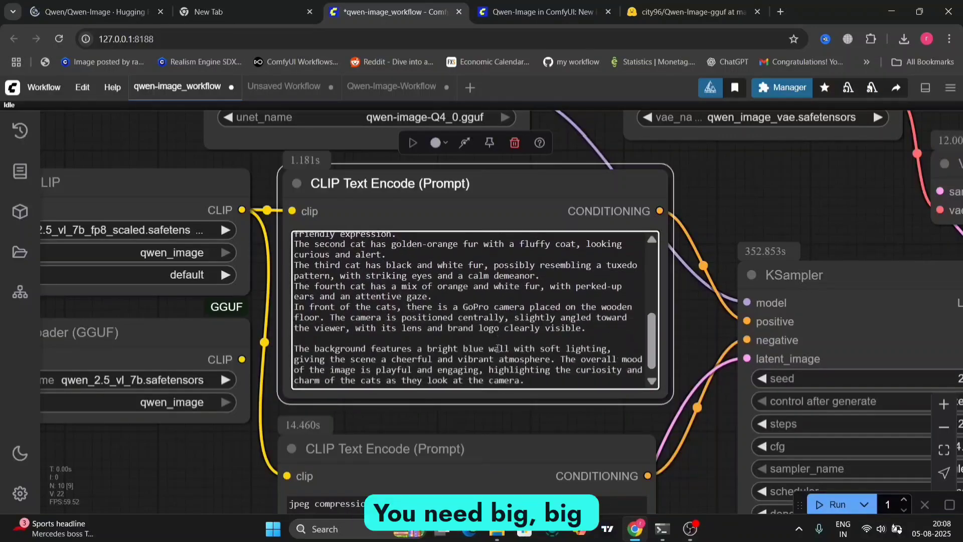
{"action": "scroll", "coordinate": [634, 339], "scroll_direction": "down", "scroll_amount": 1}
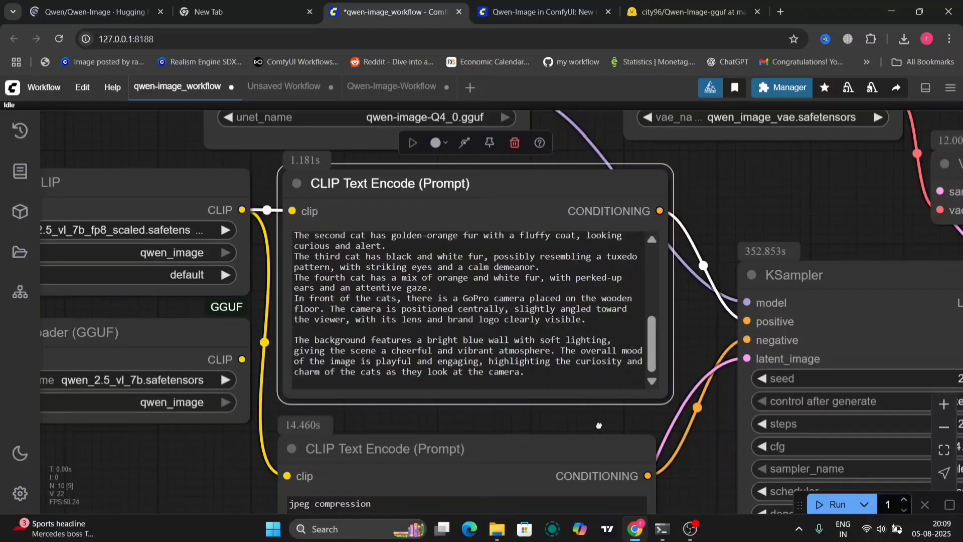
{"action": "left_click_drag", "start_coordinate": [600, 425], "coordinate": [404, 349]}
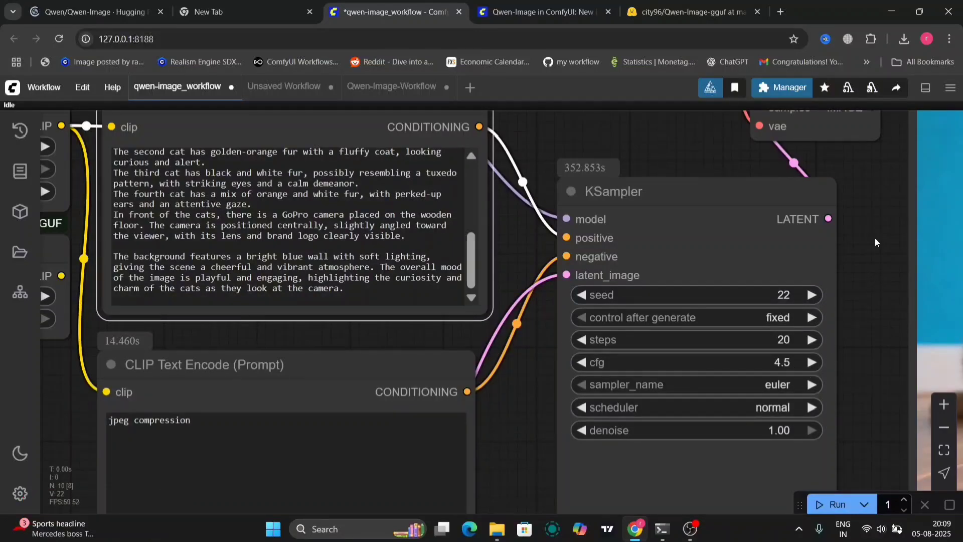
{"action": "left_click_drag", "start_coordinate": [875, 238], "coordinate": [922, 402]}
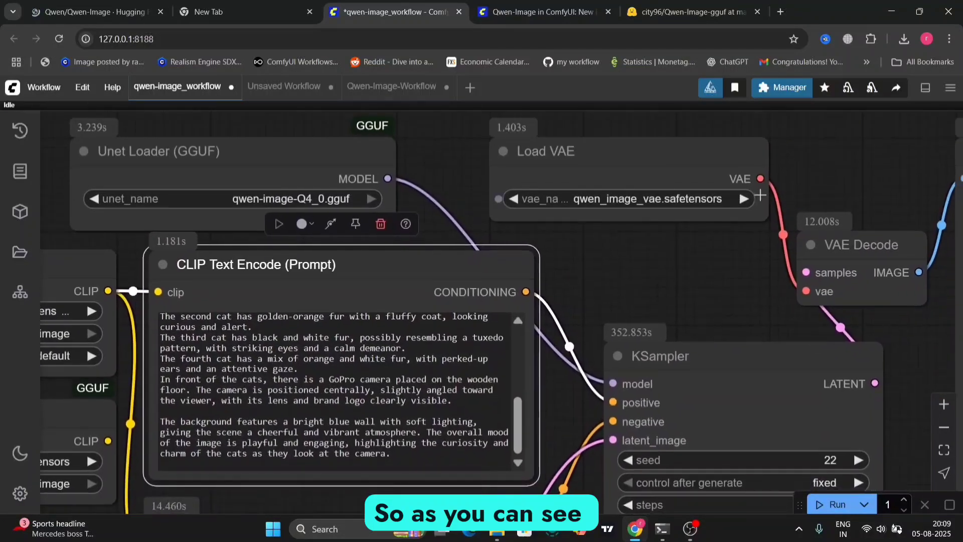
{"action": "left_click_drag", "start_coordinate": [763, 218], "coordinate": [806, 219]}
Widen the Unet Loader (GGUF) node and pan to the CLIP loader nodes.
{"action": "left_click", "coordinate": [353, 152]}
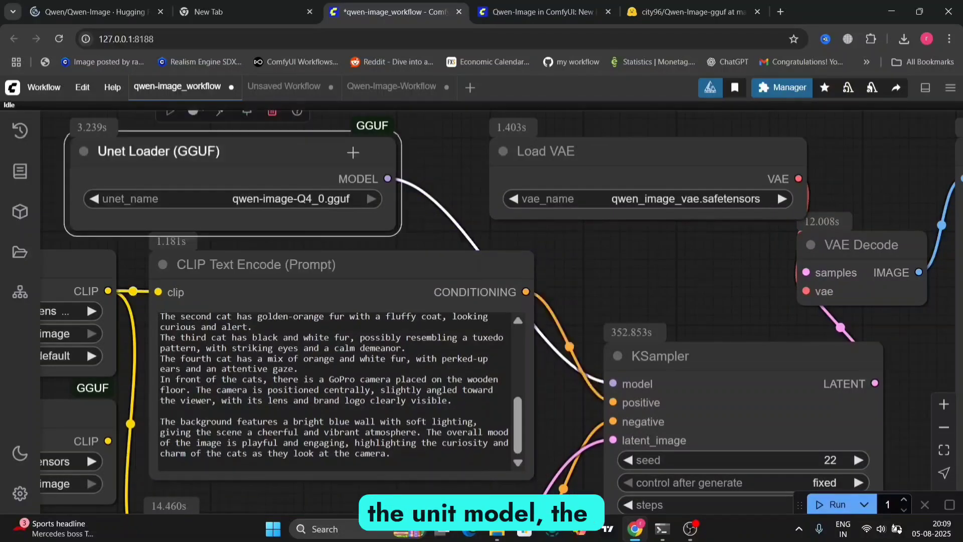
{"action": "left_click_drag", "start_coordinate": [394, 232], "coordinate": [422, 224]}
{"action": "left_click_drag", "start_coordinate": [624, 270], "coordinate": [893, 211]}
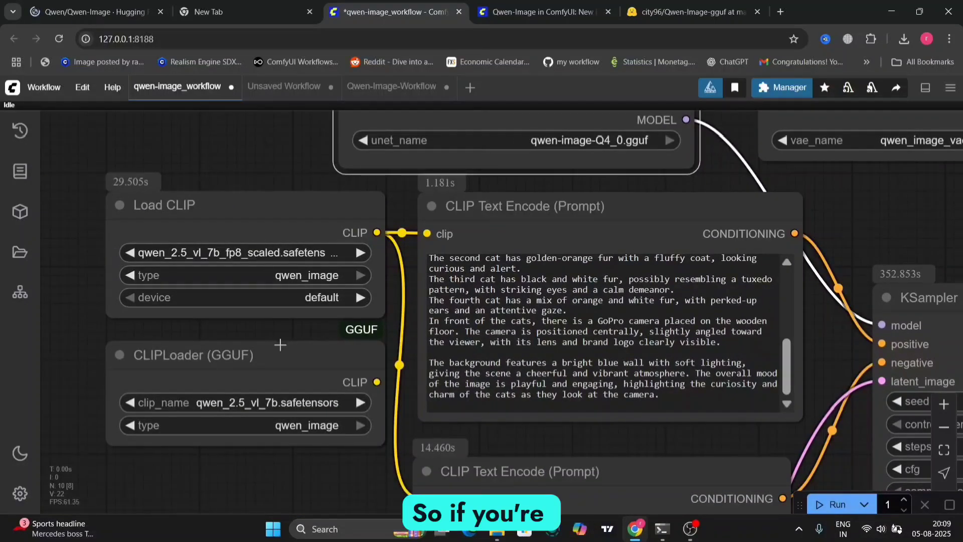
Move CLIPLoader (GGUF) to the lower left, make Load CLIP taller and show its type options.
{"action": "left_click", "coordinate": [263, 353]}
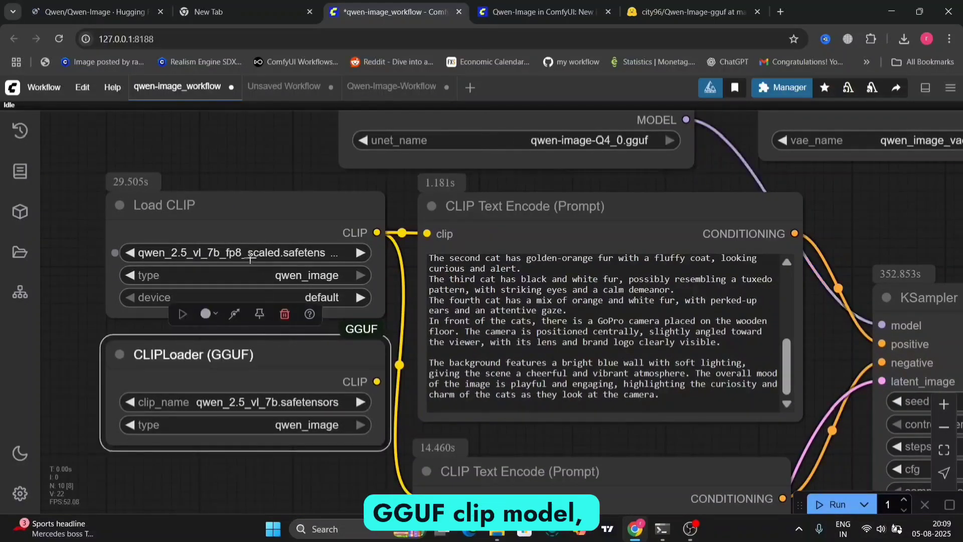
{"action": "left_click_drag", "start_coordinate": [240, 365], "coordinate": [190, 530]}
{"action": "left_click", "coordinate": [266, 414]}
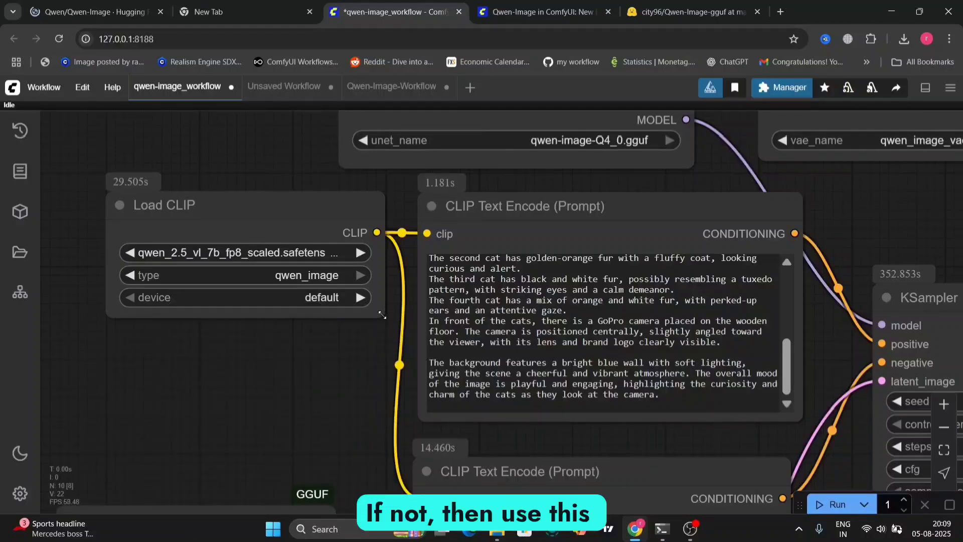
{"action": "mouse_move", "coordinate": [382, 315]}
{"action": "left_mouse_down"}
{"action": "mouse_move", "coordinate": [381, 431]}
{"action": "mouse_move", "coordinate": [370, 322]}
{"action": "left_mouse_up"}
{"action": "left_click", "coordinate": [320, 277]}
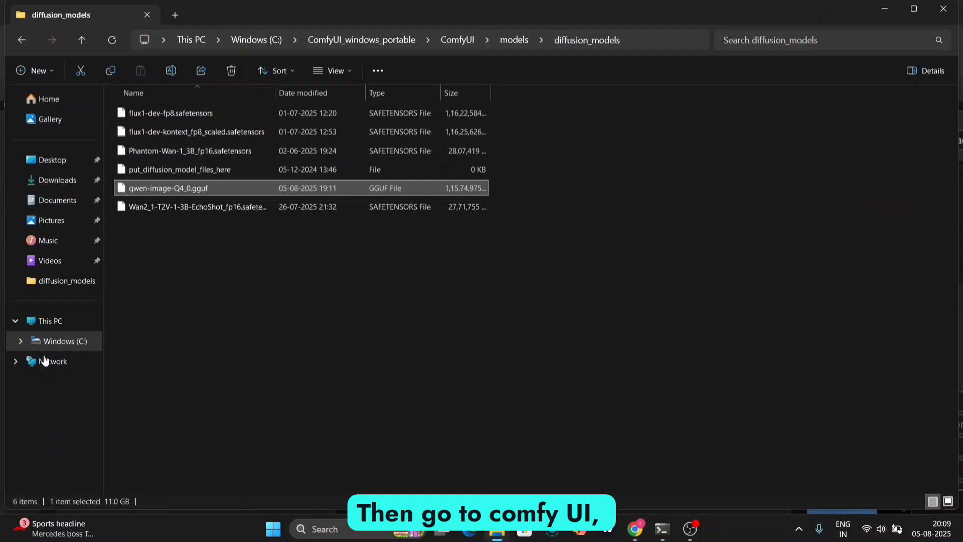
Go up to ComfyUI_windows_portable and review the three update_comfyui batch files in the update folder.
{"action": "left_click", "coordinate": [22, 40]}
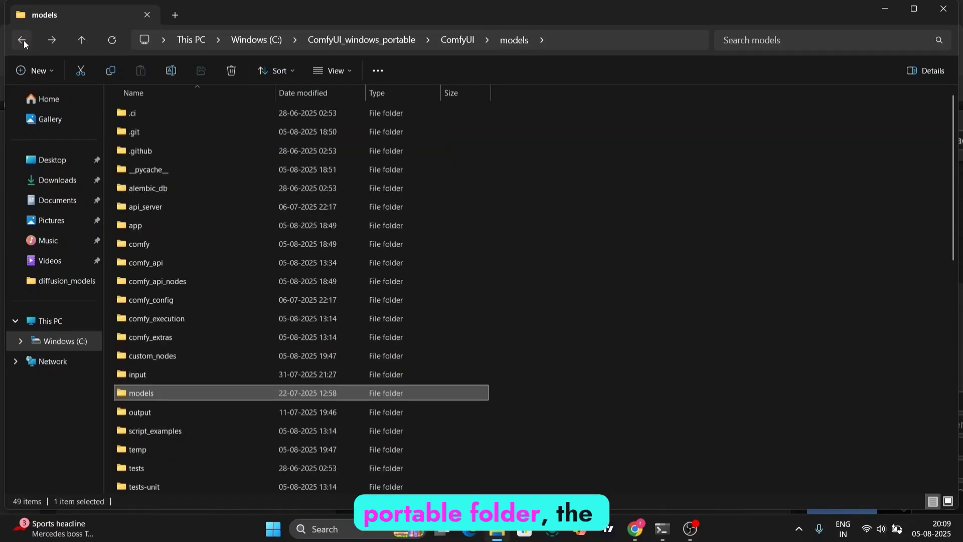
{"action": "left_click", "coordinate": [22, 40]}
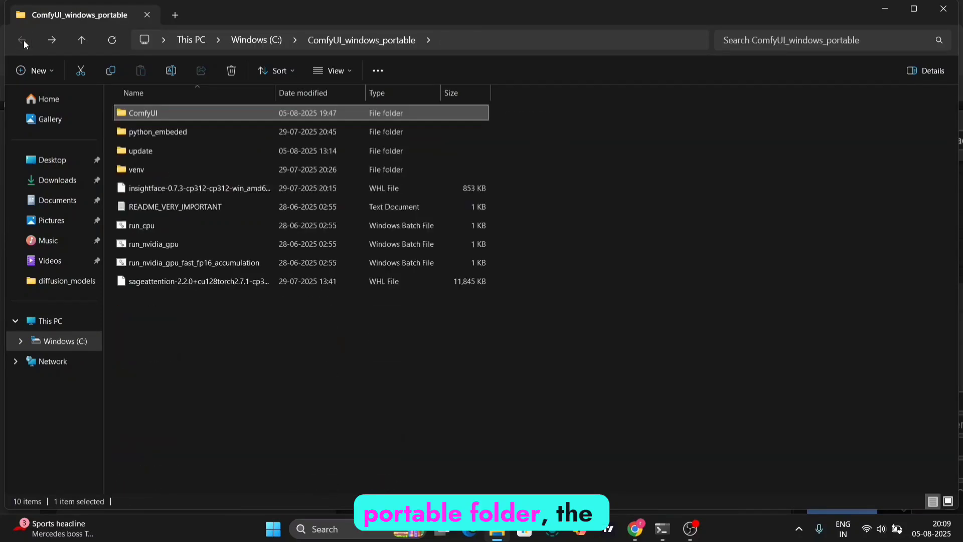
{"action": "double_click", "coordinate": [155, 153]}
{"action": "left_click", "coordinate": [173, 151]}
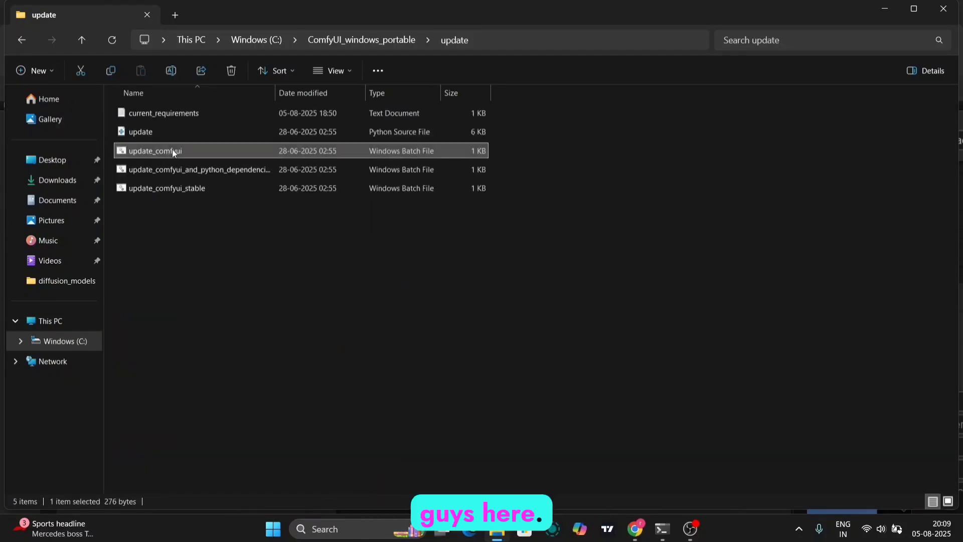
{"action": "left_click", "coordinate": [185, 169]}
{"action": "left_click", "coordinate": [199, 191]}
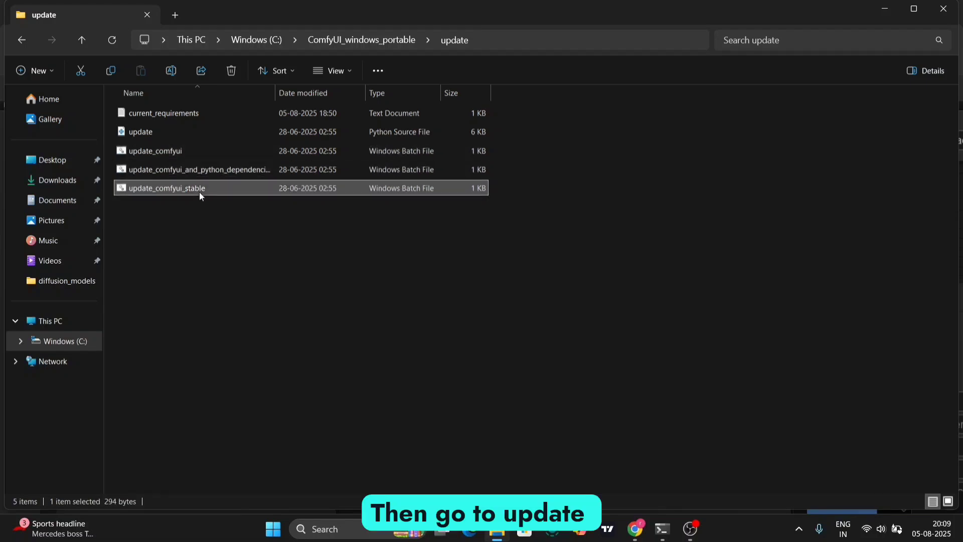
{"action": "left_click_drag", "start_coordinate": [196, 214], "coordinate": [217, 149]}
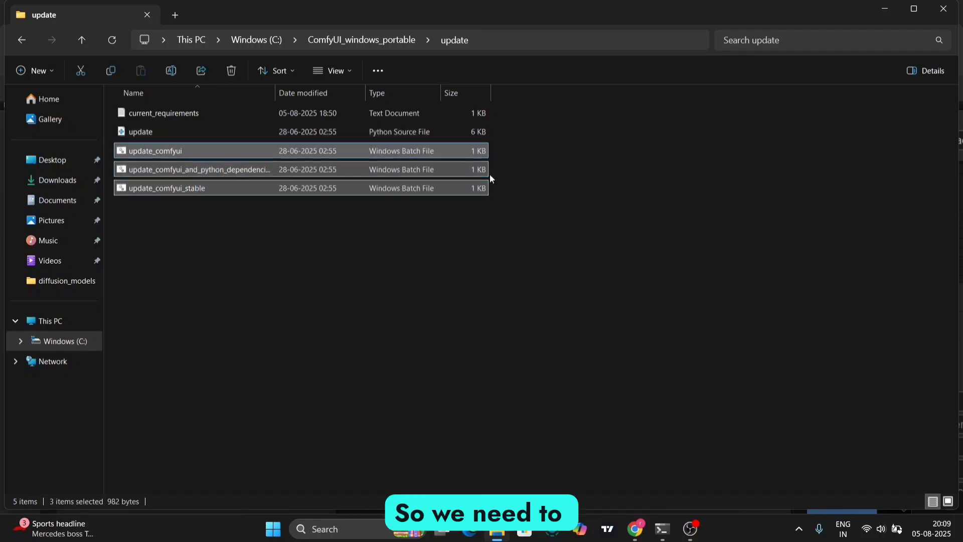
{"action": "left_click", "coordinate": [591, 213]}
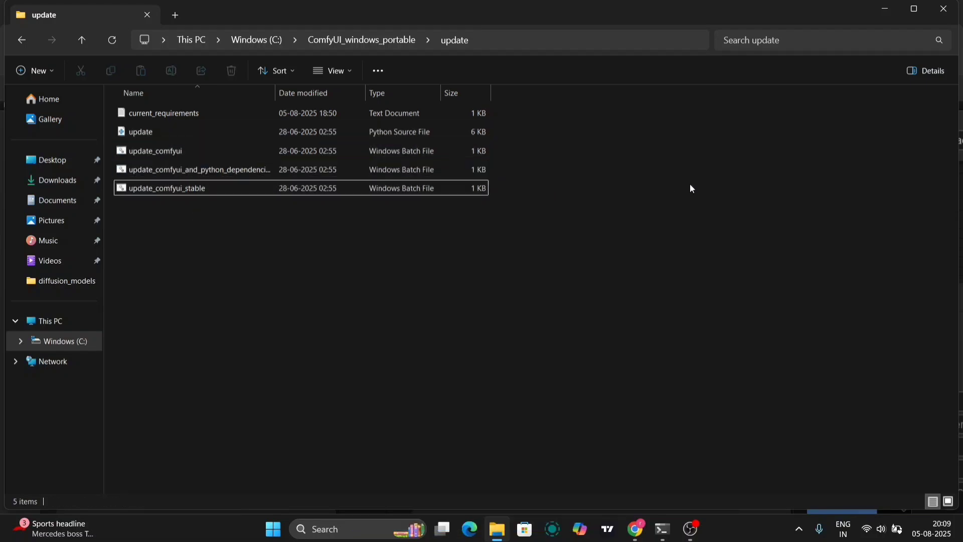
Close the update folder and bring up the Start menu's power options to restart.
{"action": "left_click", "coordinate": [943, 8]}
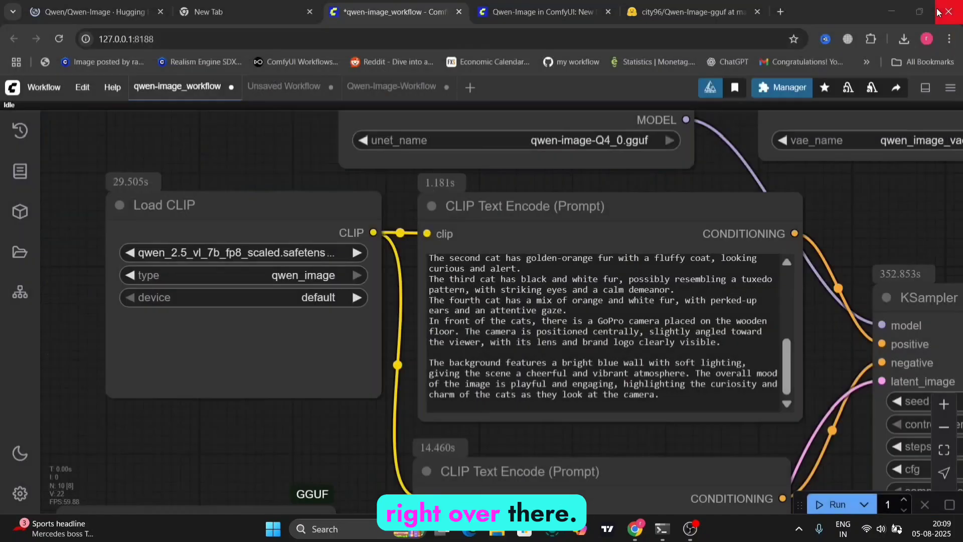
{"action": "key", "text": "super"}
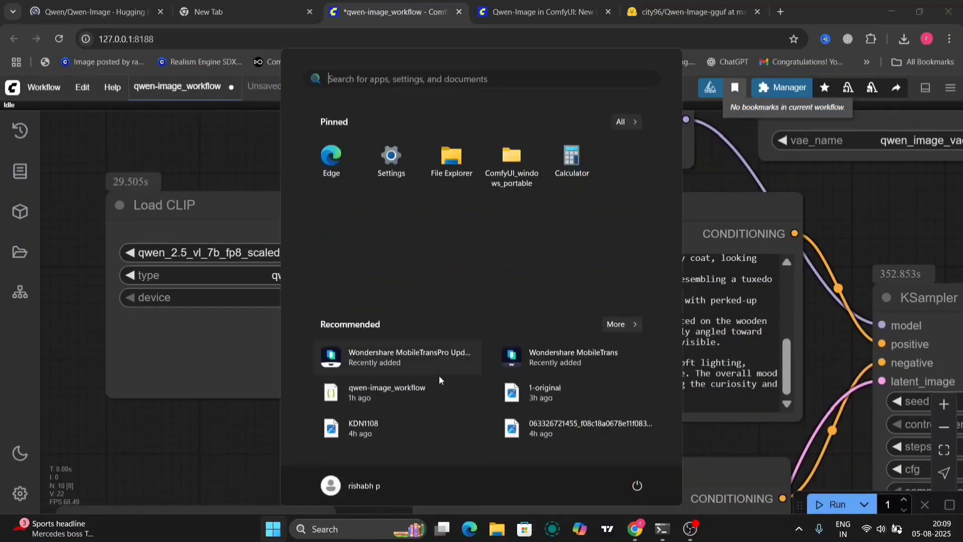
{"action": "left_click", "coordinate": [637, 486]}
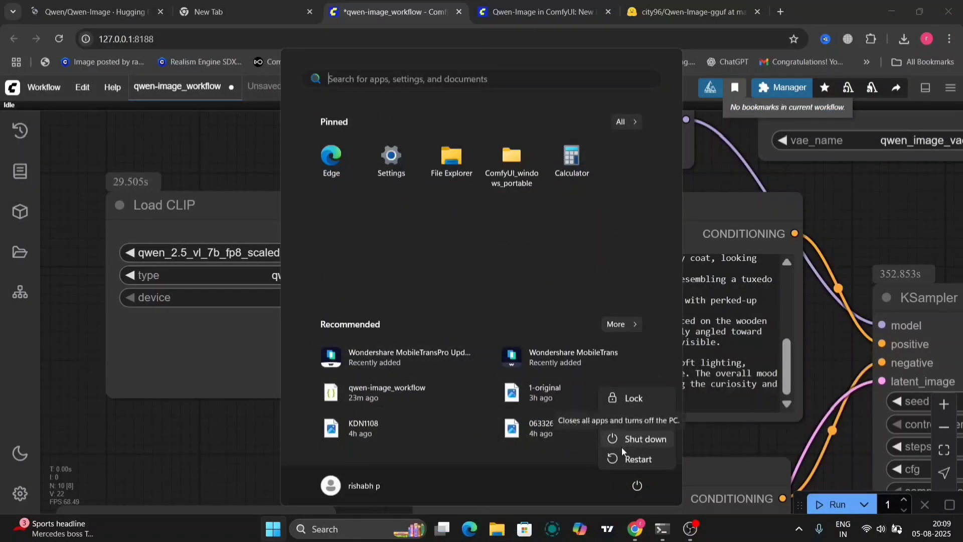
Restart the computer, then zoom and pan the ComfyUI canvas to the prompt node.
{"action": "left_click", "coordinate": [833, 432]}
{"action": "right_click", "coordinate": [833, 432]}
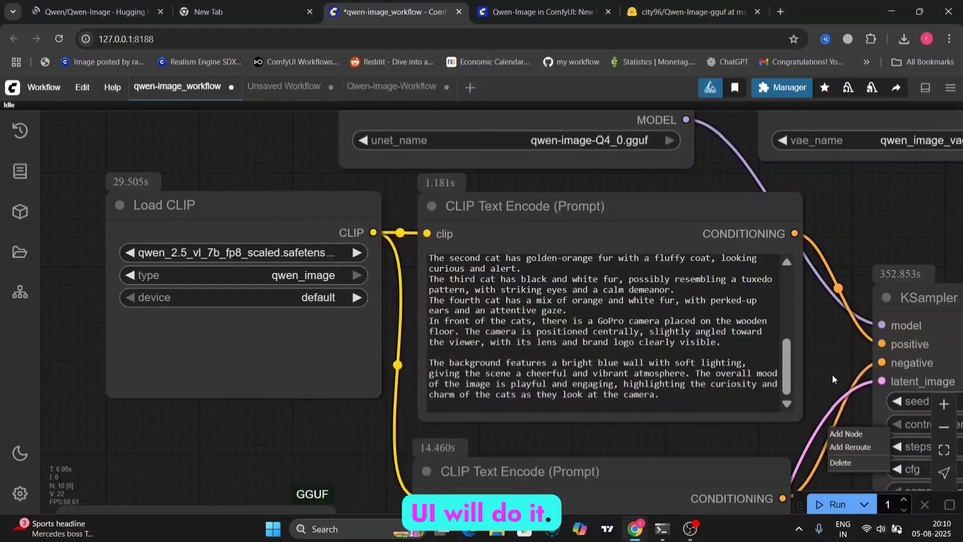
{"action": "scroll", "coordinate": [831, 365], "scroll_direction": "down", "scroll_amount": 5}
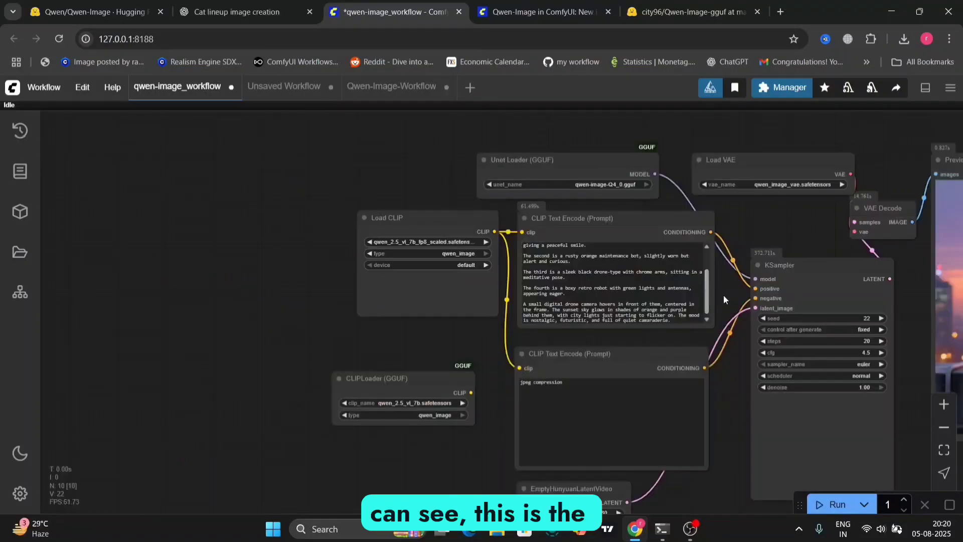
{"action": "scroll", "coordinate": [723, 295], "scroll_direction": "up", "scroll_amount": 8}
{"action": "left_click_drag", "start_coordinate": [681, 301], "coordinate": [681, 256]}
Read through the four-robot rooftop prompt in the positive CLIP Text Encode node.
{"action": "left_click", "coordinate": [405, 193]}
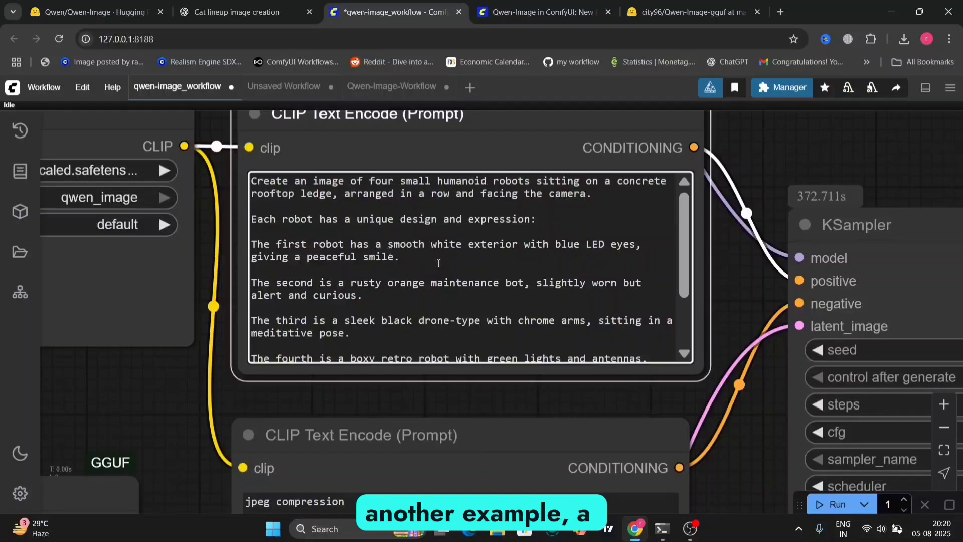
{"action": "key", "text": "ctrl+End"}
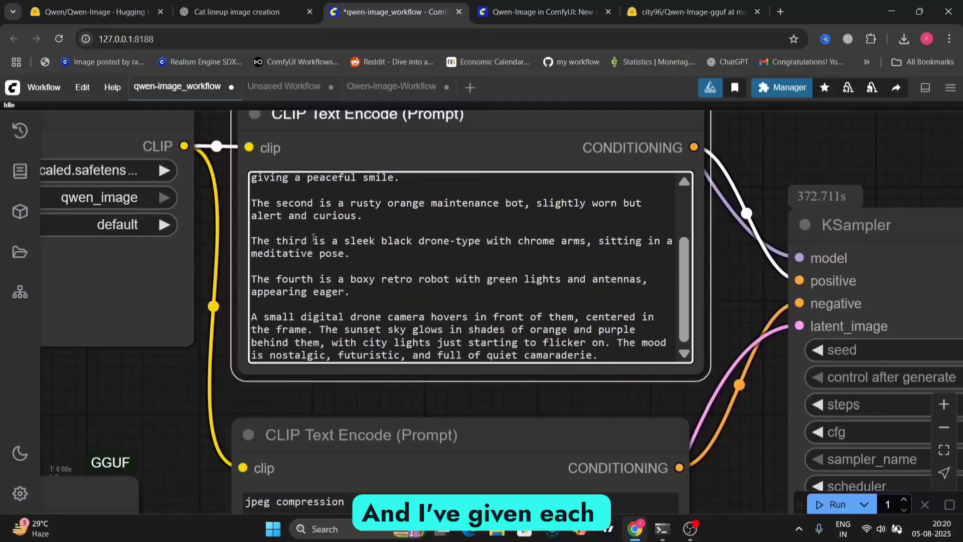
{"action": "scroll", "coordinate": [316, 237], "scroll_direction": "up", "scroll_amount": 2}
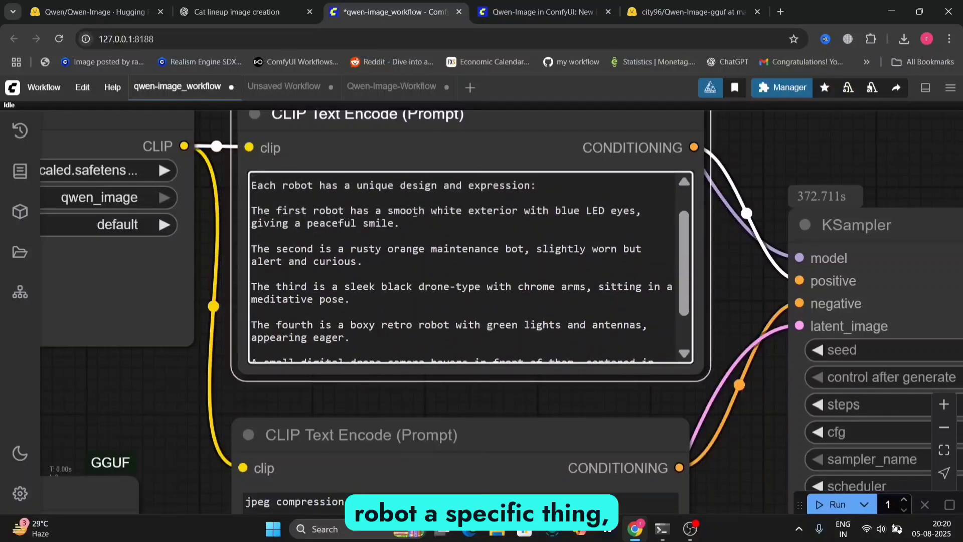
Bring the 1280×768 image of four robots under a hovering drone at sunset into view.
{"action": "left_click_drag", "start_coordinate": [762, 230], "coordinate": [757, 231]}
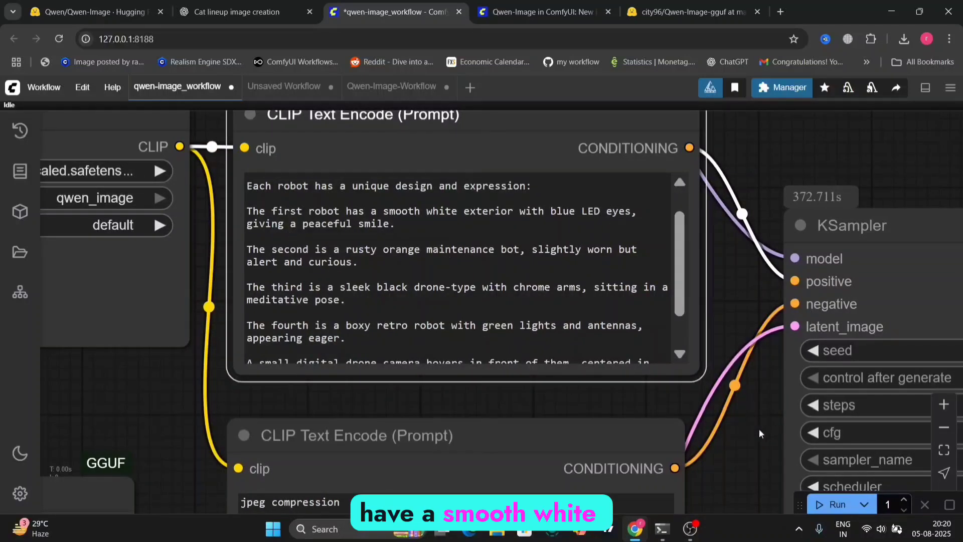
{"action": "scroll", "coordinate": [759, 428], "scroll_direction": "down", "scroll_amount": 3}
{"action": "left_click_drag", "start_coordinate": [759, 428], "coordinate": [210, 357]}
{"action": "scroll", "coordinate": [211, 356], "scroll_direction": "up", "scroll_amount": 3}
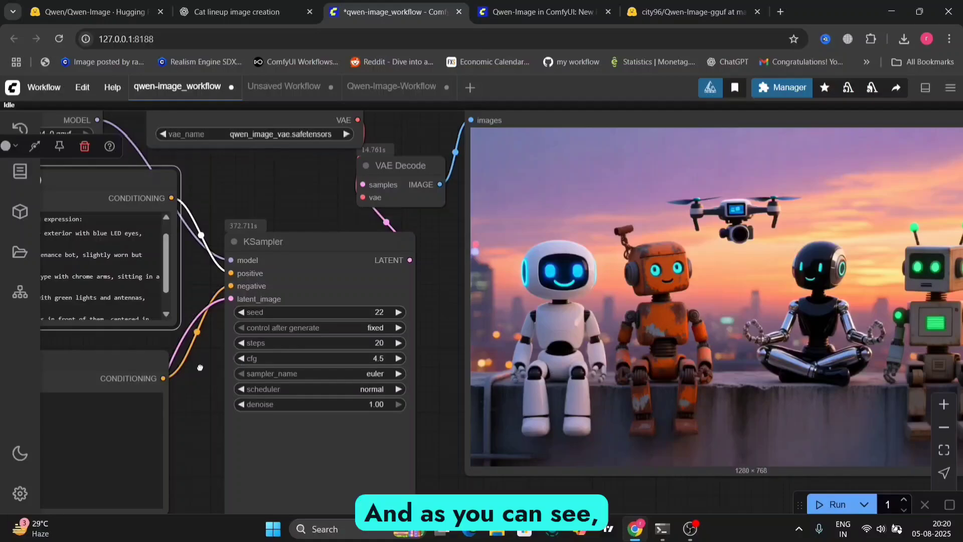
{"action": "left_click_drag", "start_coordinate": [103, 352], "coordinate": [371, 347]}
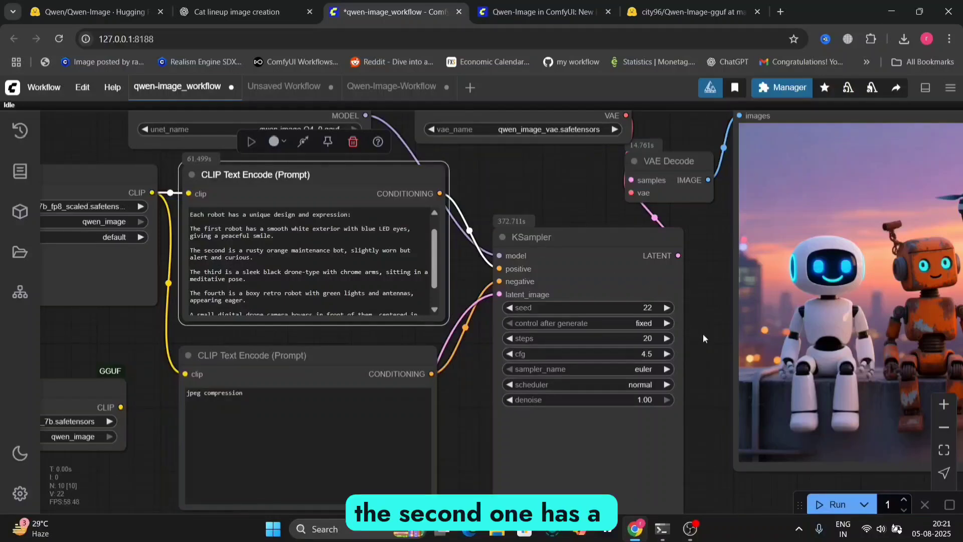
{"action": "left_click_drag", "start_coordinate": [702, 333], "coordinate": [657, 334]}
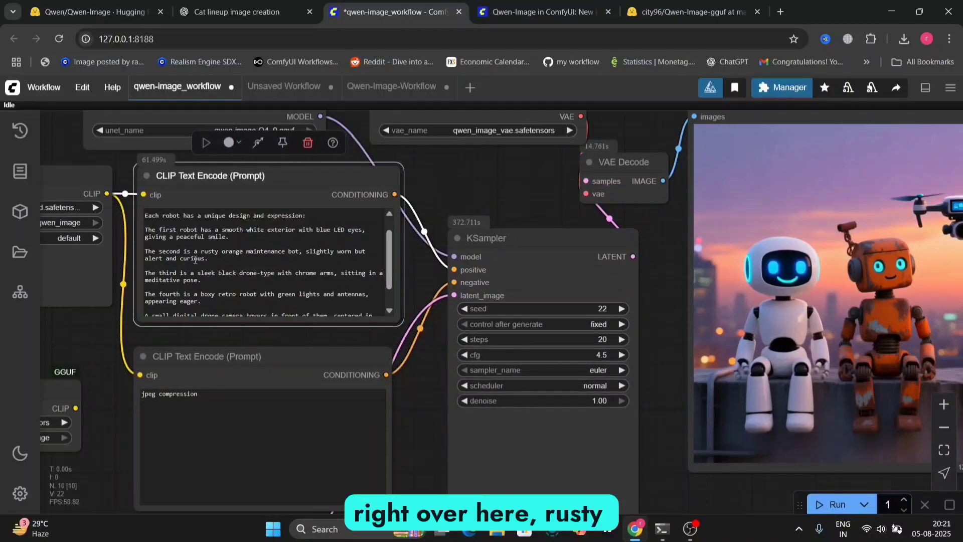
{"action": "left_click_drag", "start_coordinate": [149, 272], "coordinate": [269, 279]}
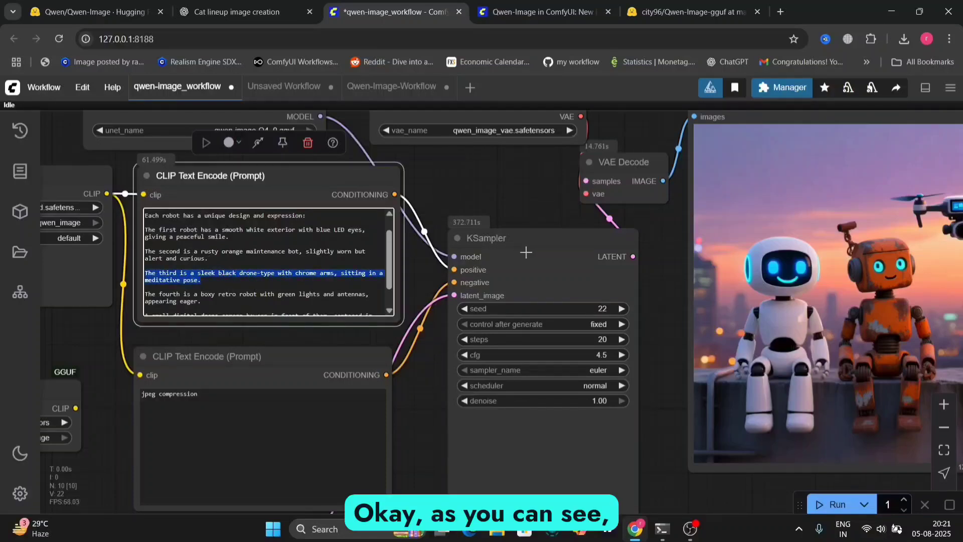
{"action": "left_click_drag", "start_coordinate": [678, 267], "coordinate": [407, 266]}
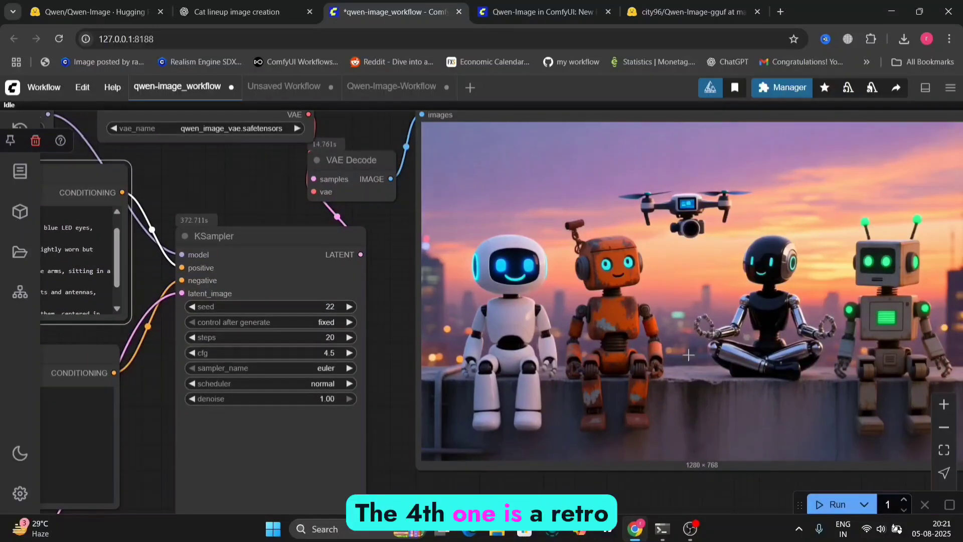
{"action": "left_click_drag", "start_coordinate": [252, 196], "coordinate": [612, 192]}
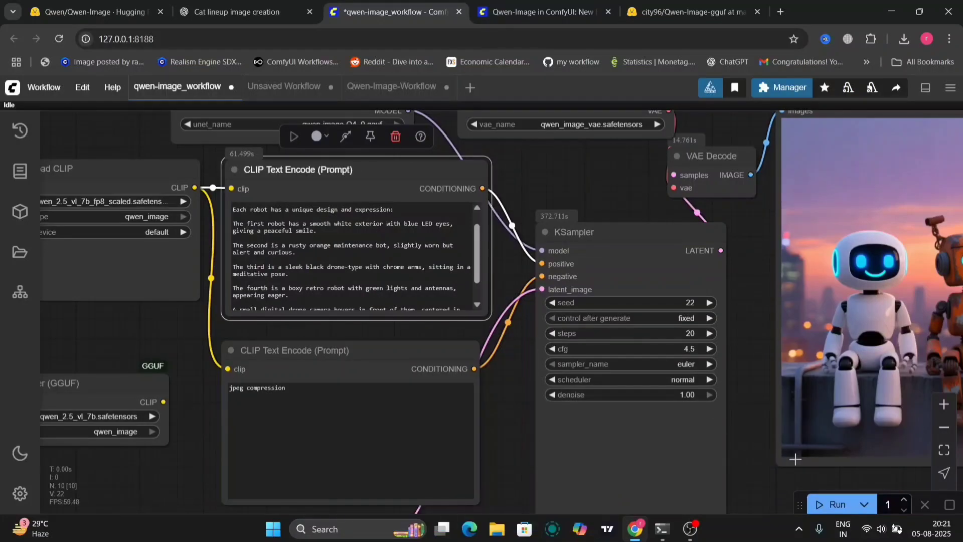
{"action": "left_click_drag", "start_coordinate": [766, 479], "coordinate": [722, 498]}
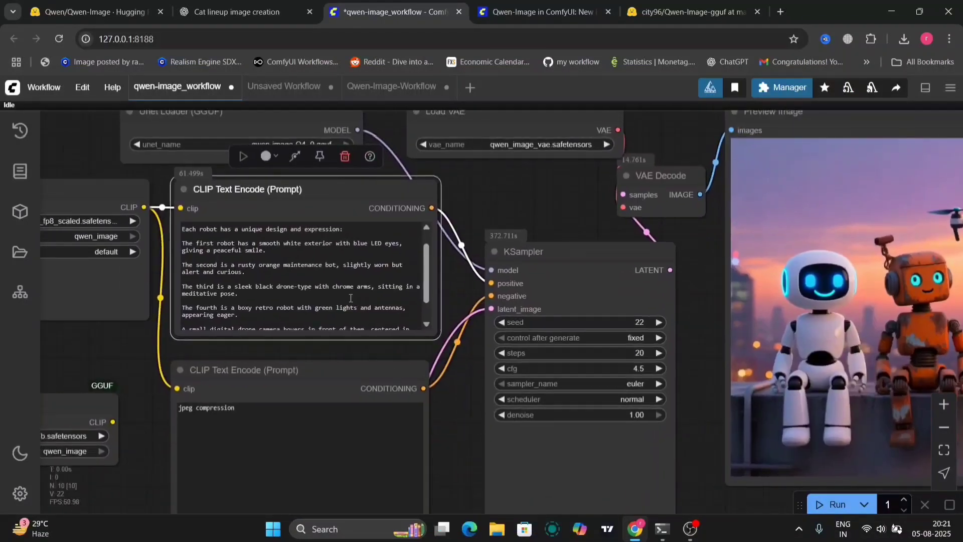
{"action": "scroll", "coordinate": [350, 297], "scroll_direction": "down", "scroll_amount": 1}
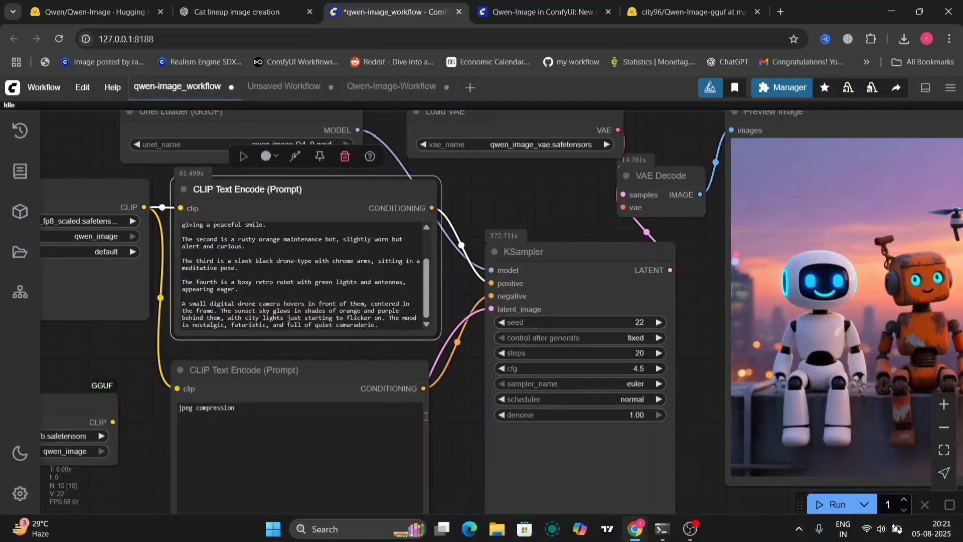
{"action": "left_click_drag", "start_coordinate": [454, 426], "coordinate": [477, 430]}
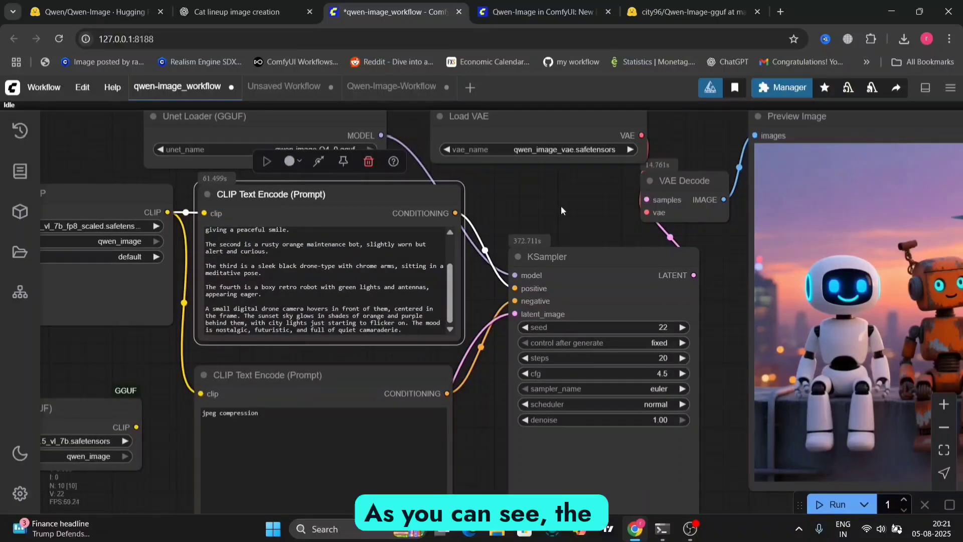
{"action": "left_click_drag", "start_coordinate": [451, 408], "coordinate": [588, 365]}
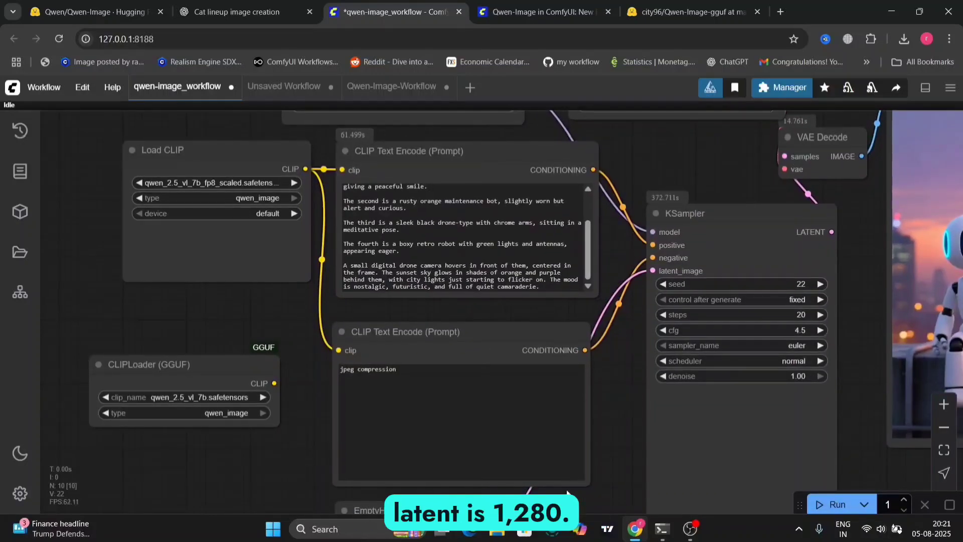
{"action": "left_click_drag", "start_coordinate": [618, 474], "coordinate": [601, 313]}
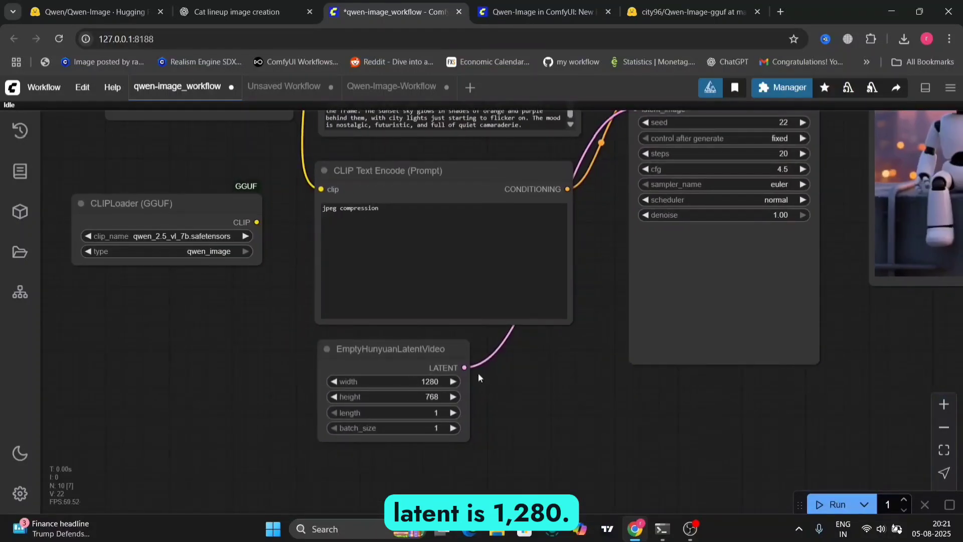
{"action": "left_click_drag", "start_coordinate": [610, 172], "coordinate": [582, 457]}
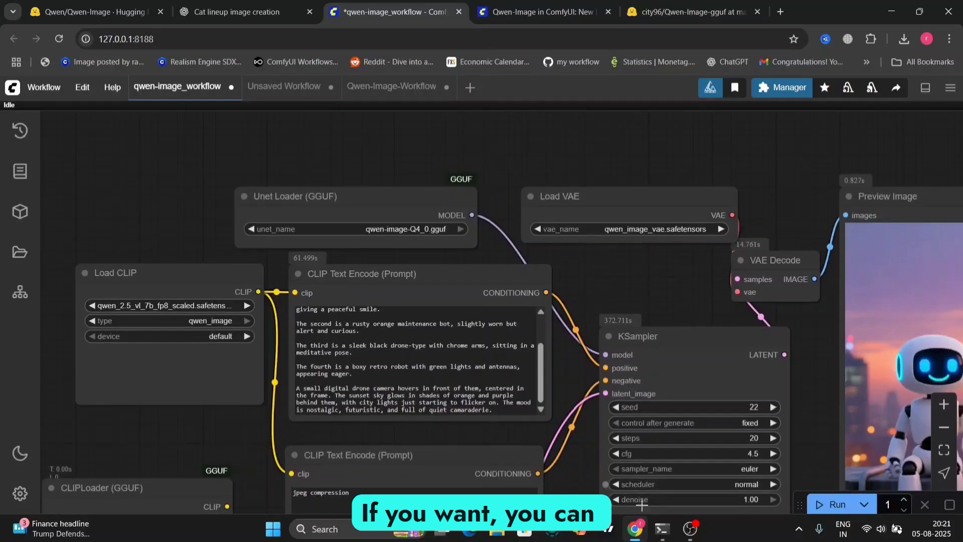
Highlight the 415.66 and 449.78 second generation times in the ComfyUI console log.
{"action": "left_click", "coordinate": [662, 529]}
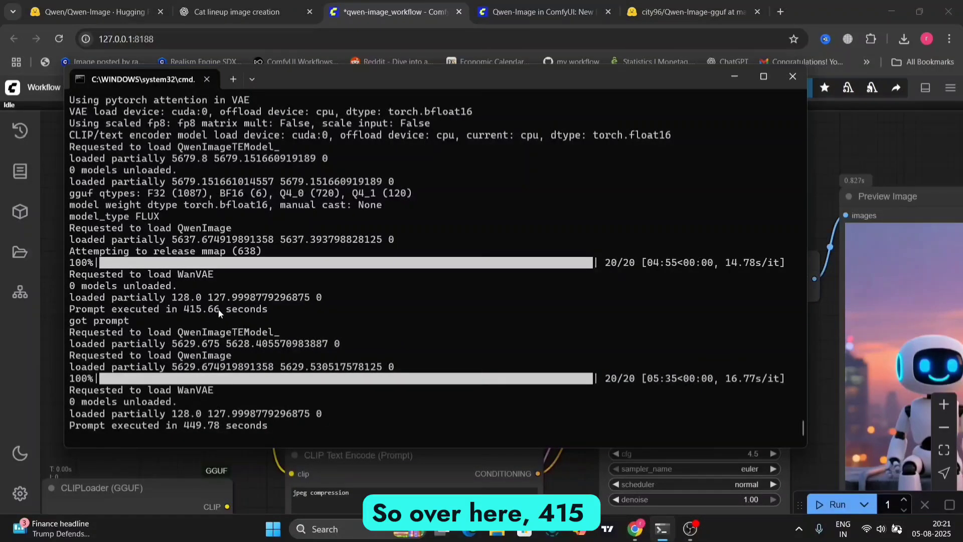
{"action": "double_click", "coordinate": [214, 309]}
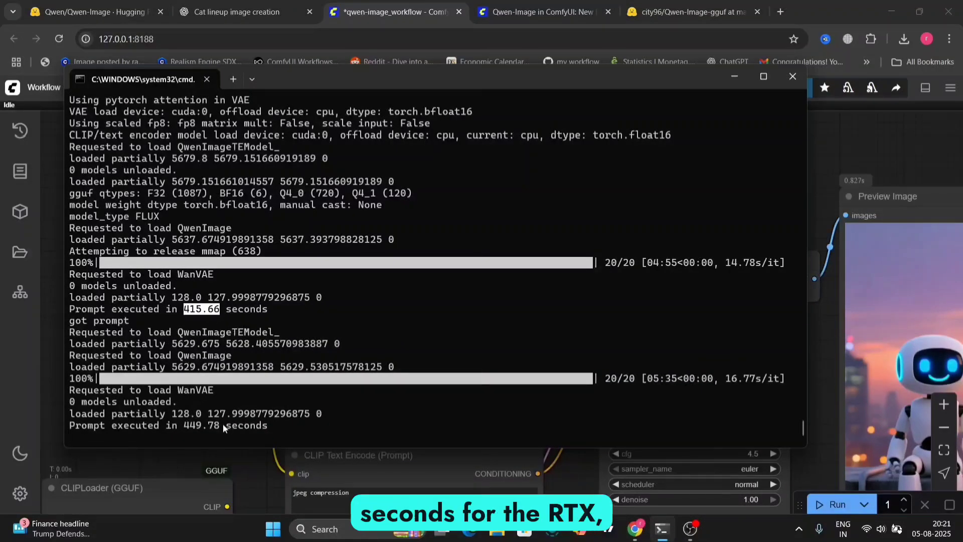
{"action": "left_click_drag", "start_coordinate": [223, 424], "coordinate": [183, 431]}
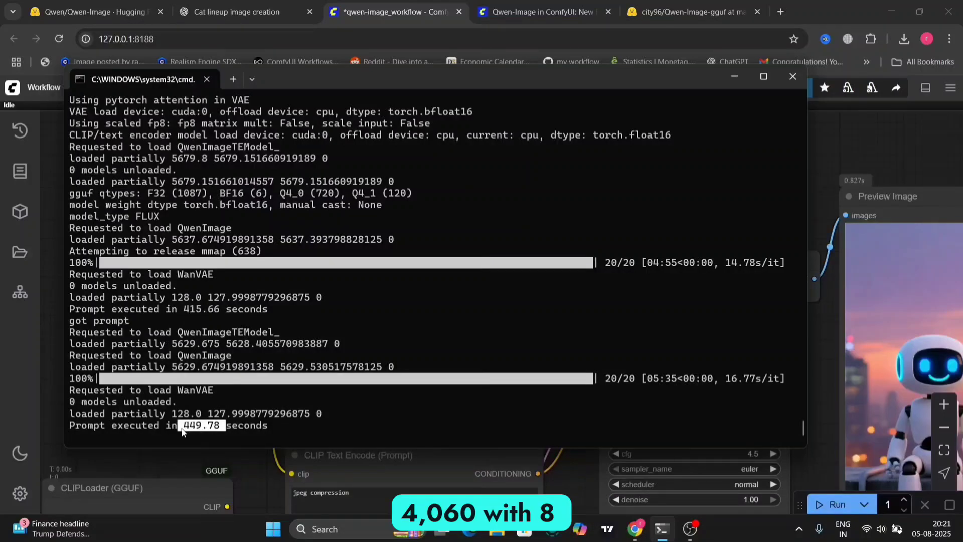
{"action": "left_click", "coordinate": [286, 345]}
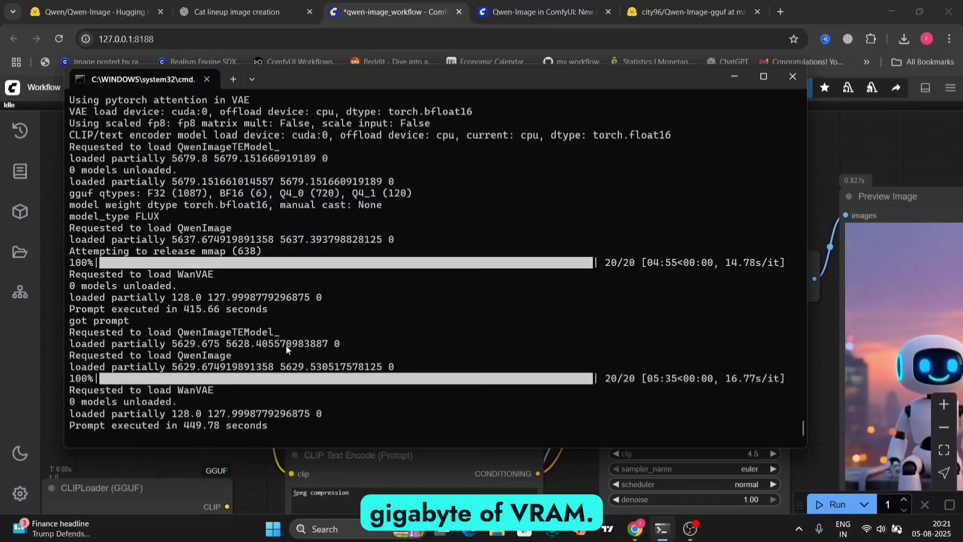
Re-check the 449.78 second time and pan the canvas to the Load CLIP nodes.
{"action": "scroll", "coordinate": [286, 345], "scroll_direction": "up", "scroll_amount": 1}
{"action": "scroll", "coordinate": [286, 345], "scroll_direction": "down", "scroll_amount": 1}
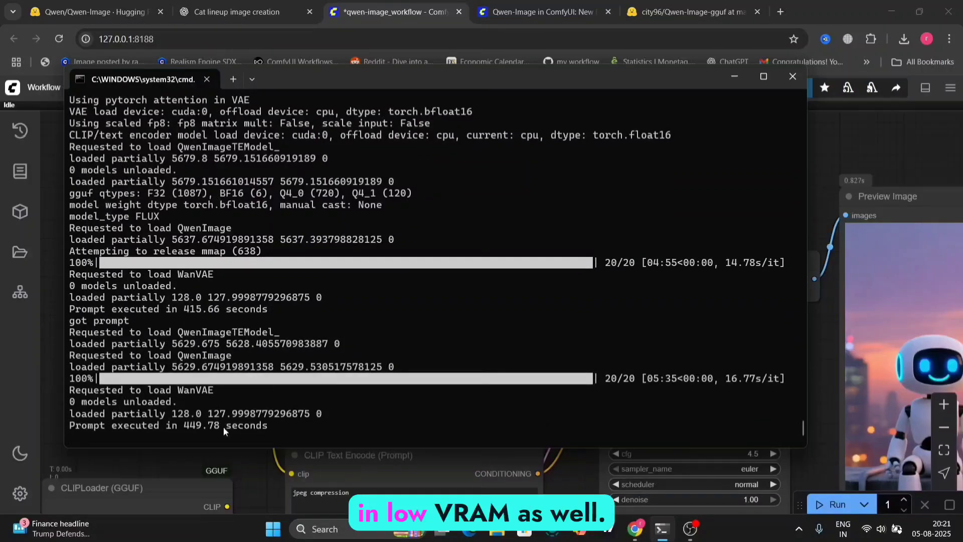
{"action": "left_click_drag", "start_coordinate": [224, 427], "coordinate": [178, 433]}
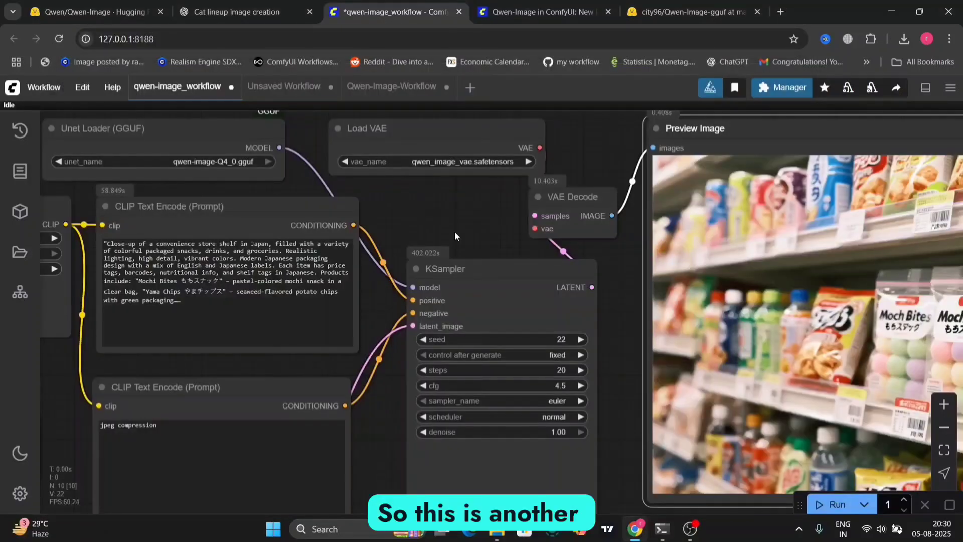
{"action": "left_click_drag", "start_coordinate": [421, 230], "coordinate": [557, 219]}
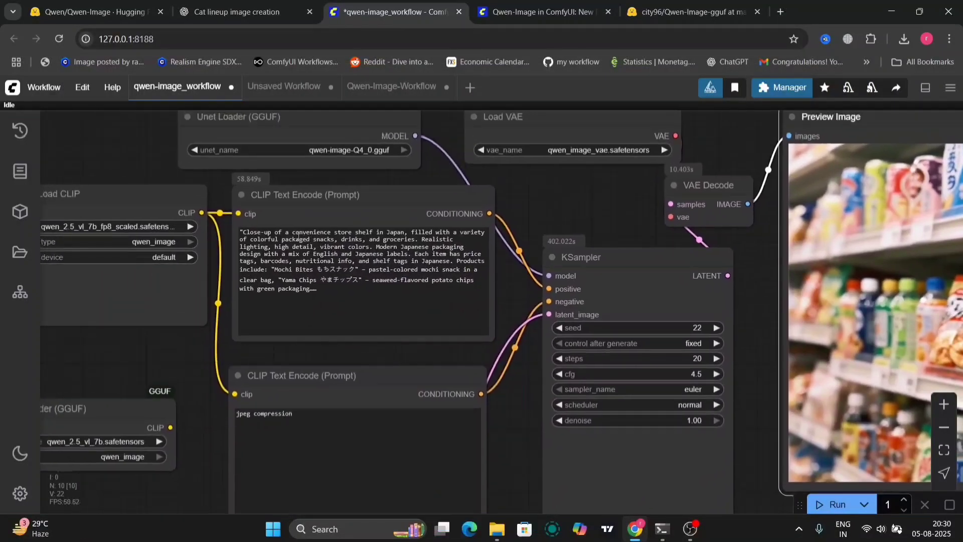
Scroll the Qwen-Image blog post to the High-volume text rendering test shelf image and caption.
{"action": "left_click", "coordinate": [542, 12]}
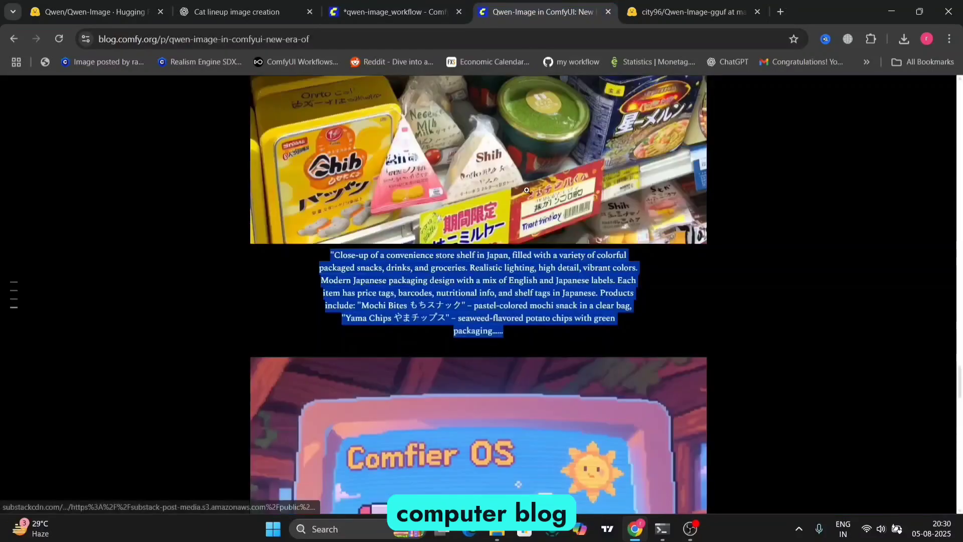
{"action": "scroll", "coordinate": [527, 190], "scroll_direction": "up", "scroll_amount": 5}
{"action": "scroll", "coordinate": [526, 190], "scroll_direction": "up", "scroll_amount": 3}
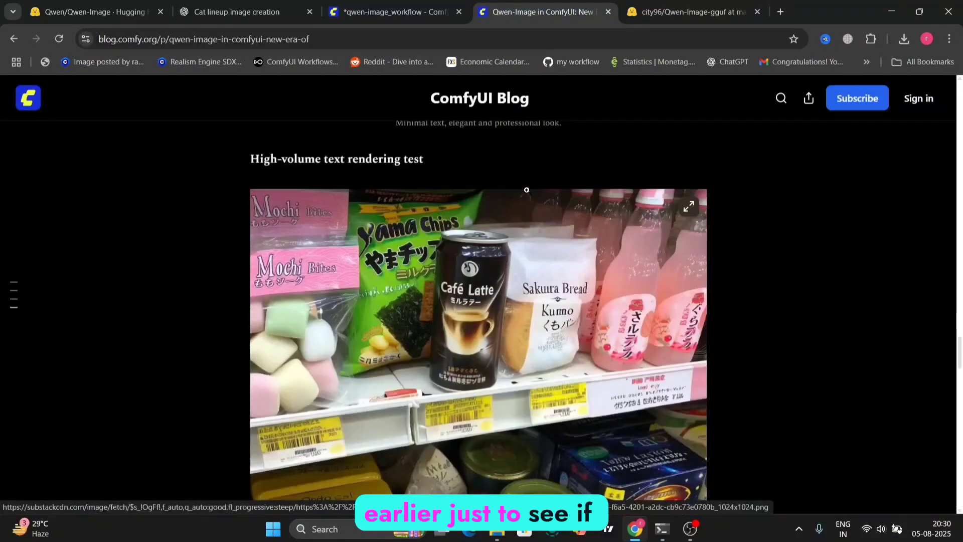
{"action": "scroll", "coordinate": [527, 190], "scroll_direction": "down", "scroll_amount": 1}
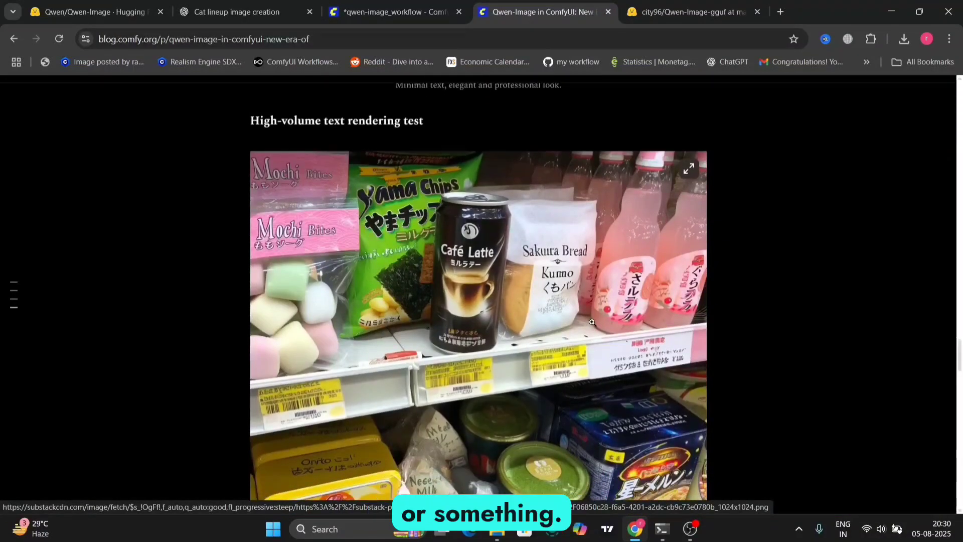
{"action": "scroll", "coordinate": [592, 321], "scroll_direction": "down", "scroll_amount": 4}
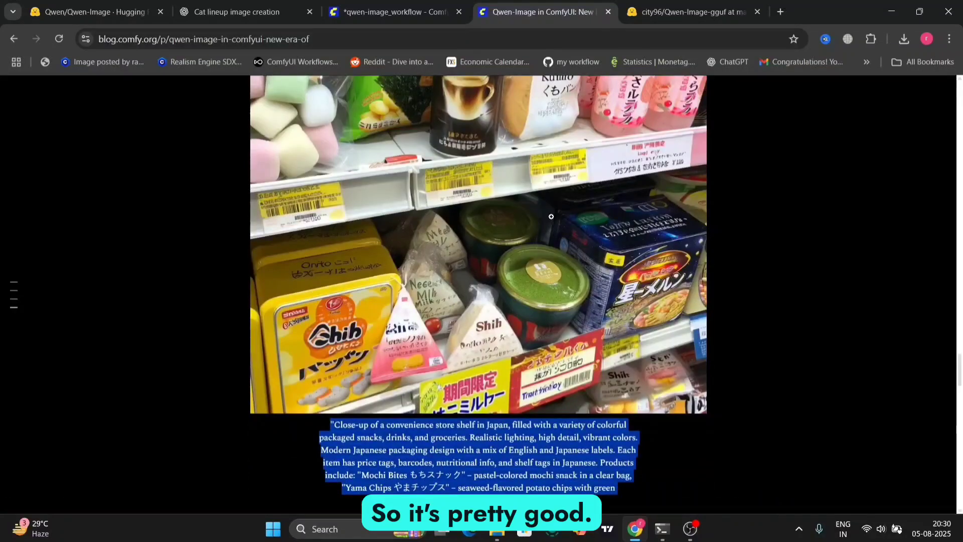
{"action": "left_click", "coordinate": [418, 4]}
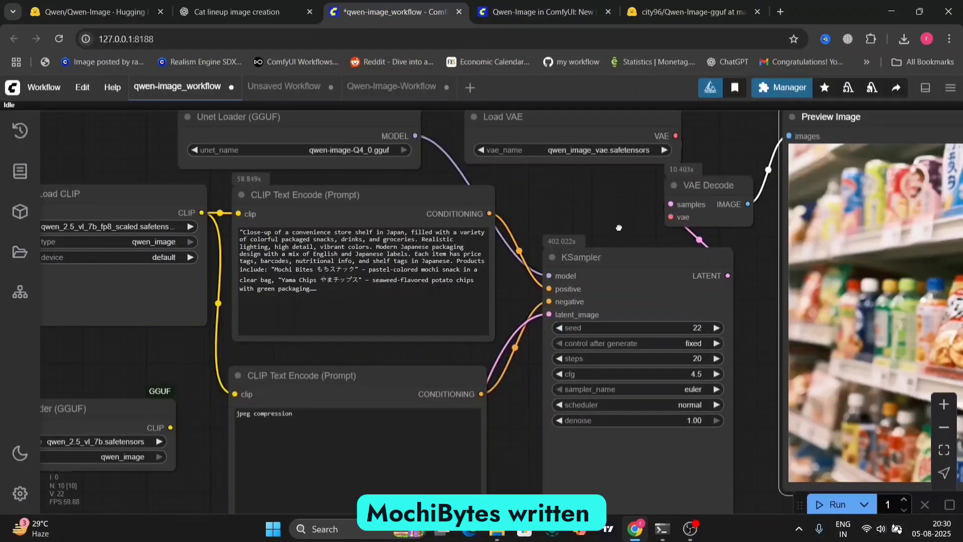
Pan around the generated shelf image with Moch Bites and Yama Chips packs and the nodes.
{"action": "left_click_drag", "start_coordinate": [619, 227], "coordinate": [97, 216]}
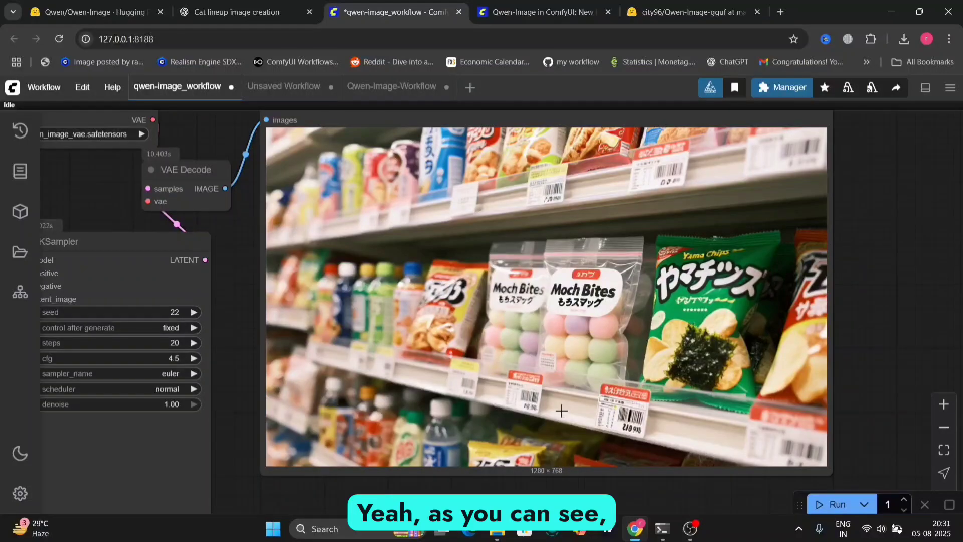
{"action": "left_click_drag", "start_coordinate": [240, 362], "coordinate": [570, 459]}
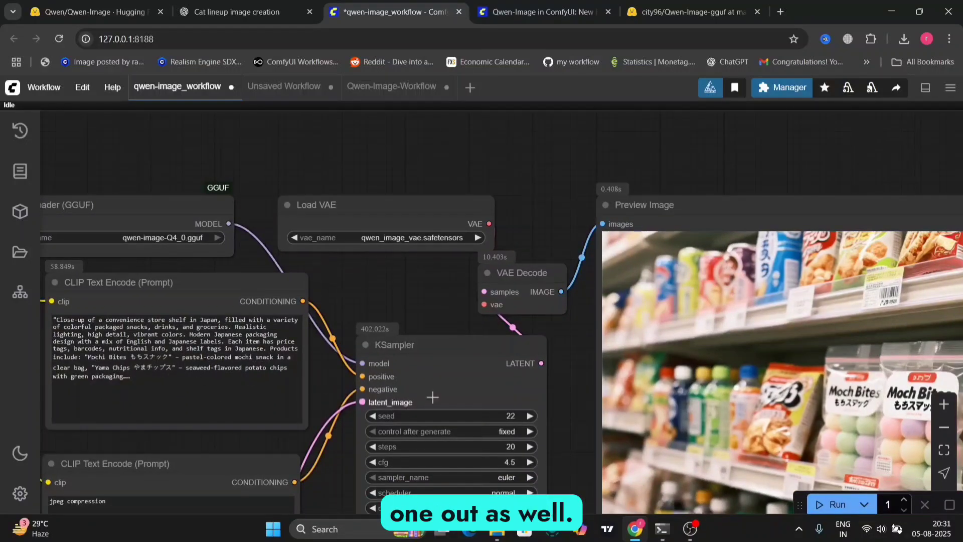
{"action": "left_click_drag", "start_coordinate": [548, 381], "coordinate": [343, 250]}
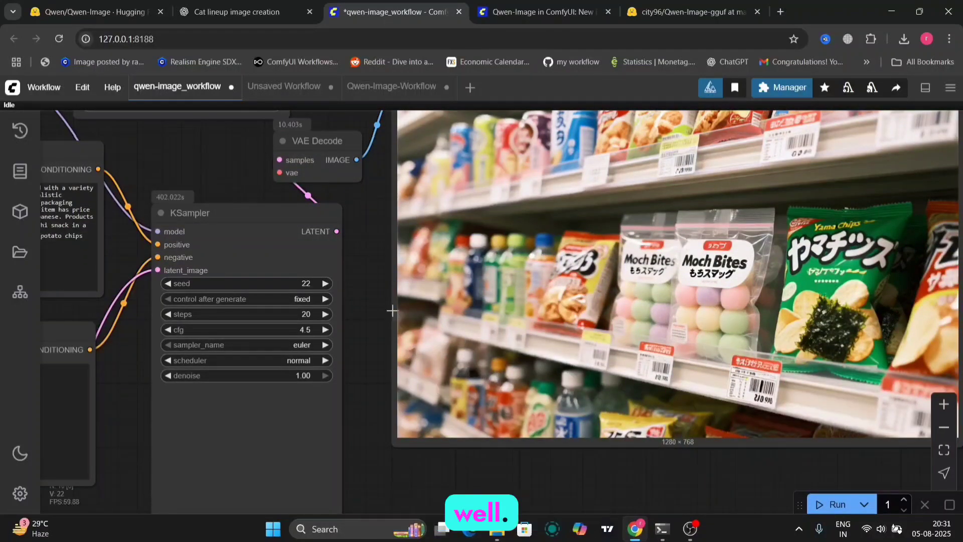
{"action": "left_click_drag", "start_coordinate": [387, 308], "coordinate": [256, 338]}
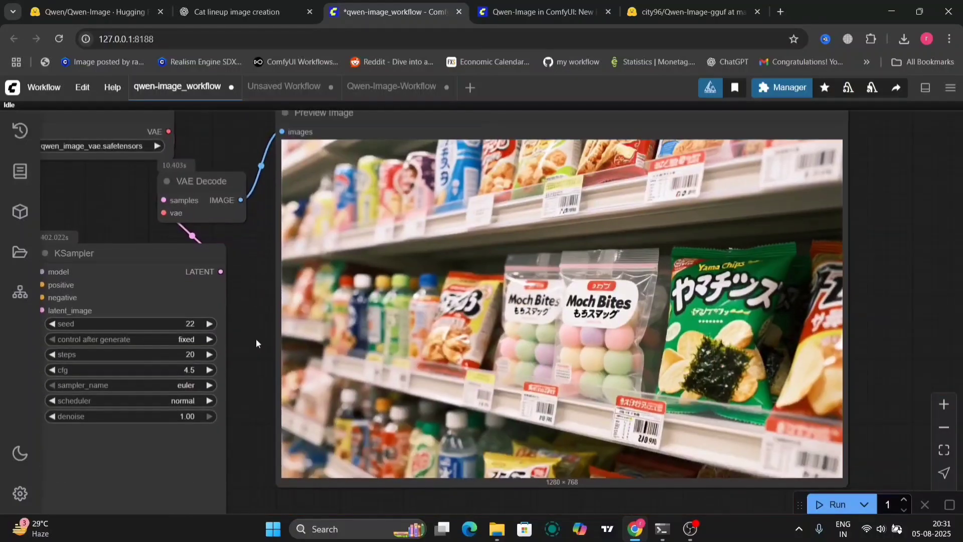
{"action": "left_click", "coordinate": [542, 12]}
Scroll the blog to the Comfier OS pixel-art example and copy its prompt caption.
{"action": "scroll", "coordinate": [493, 279], "scroll_direction": "down", "scroll_amount": 10}
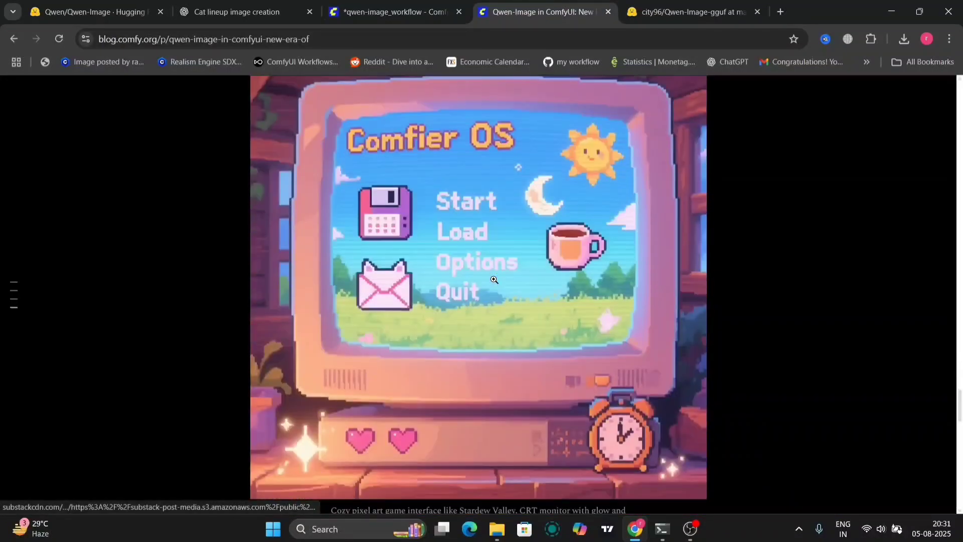
{"action": "scroll", "coordinate": [494, 279], "scroll_direction": "down", "scroll_amount": 3}
{"action": "scroll", "coordinate": [494, 280], "scroll_direction": "up", "scroll_amount": 3}
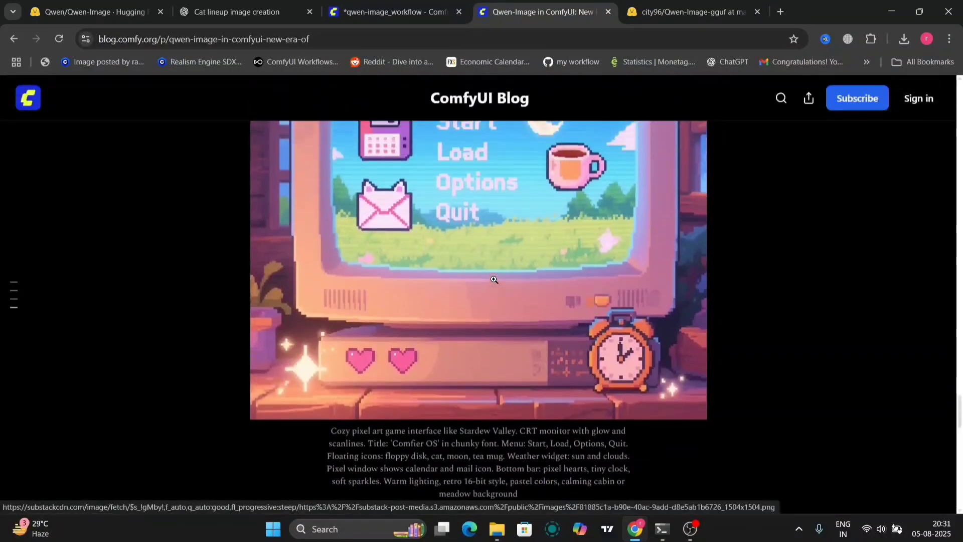
{"action": "scroll", "coordinate": [494, 279], "scroll_direction": "down", "scroll_amount": 3}
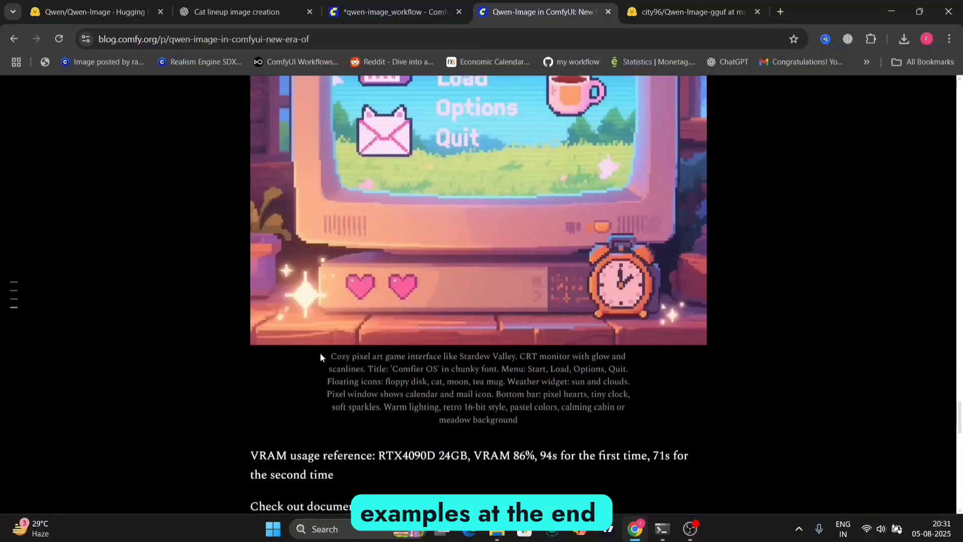
{"action": "left_click_drag", "start_coordinate": [320, 353], "coordinate": [539, 419]}
{"action": "key", "text": "ctrl+c"}
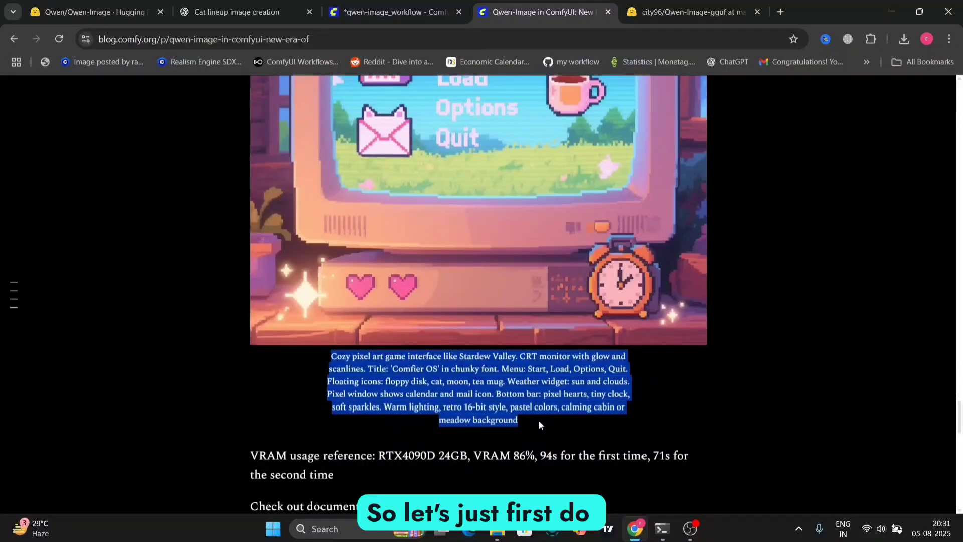
Replace the store-shelf positive prompt with the Comfier OS prompt and queue the render.
{"action": "left_click", "coordinate": [381, 11]}
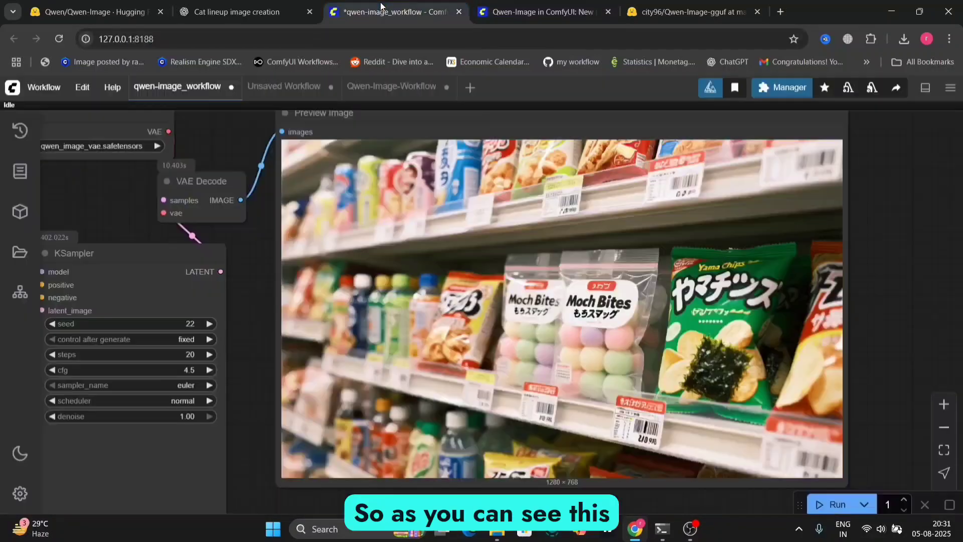
{"action": "left_click_drag", "start_coordinate": [248, 277], "coordinate": [685, 250]}
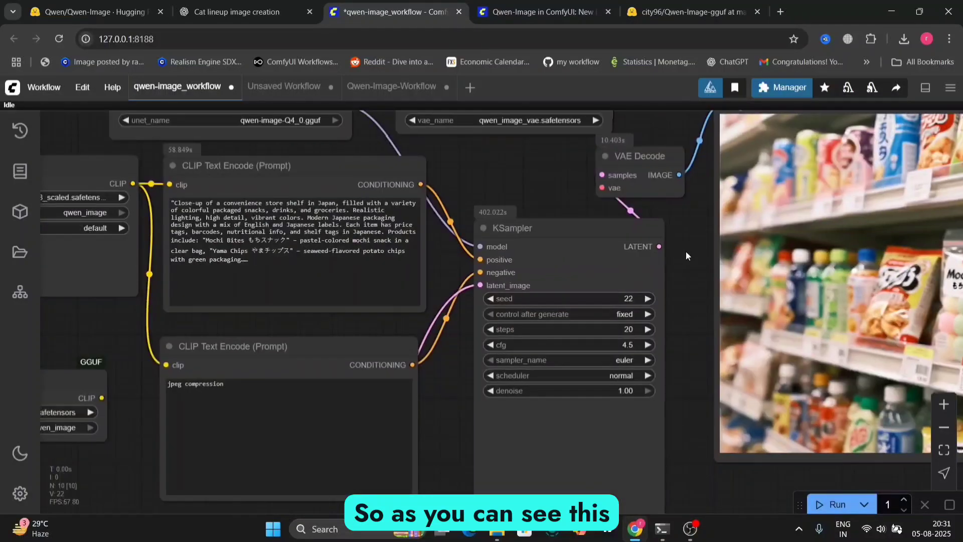
{"action": "left_click", "coordinate": [390, 276]}
{"action": "key", "text": "ctrl+a"}
{"action": "key", "text": "BackSpace"}
{"action": "key", "text": "ctrl+v"}
{"action": "key", "text": "ctrl+Return"}
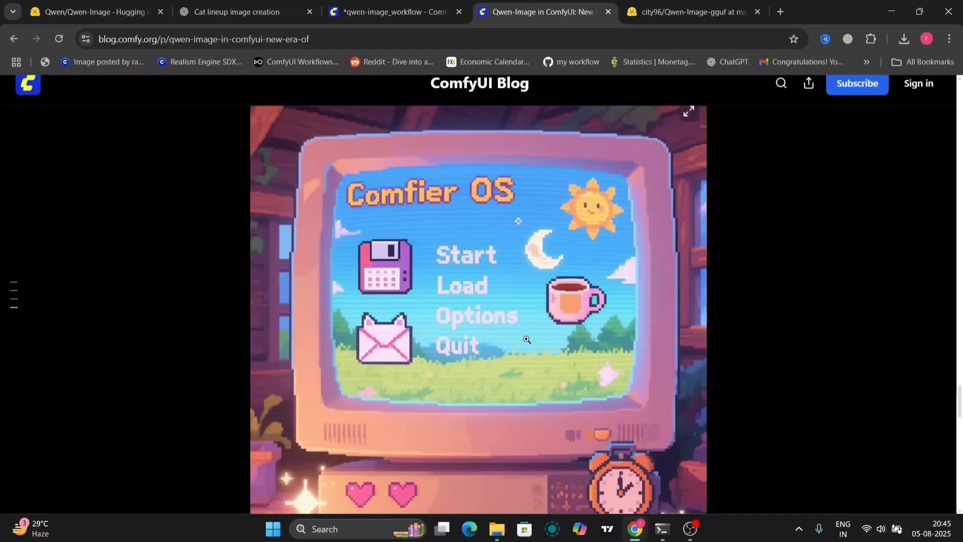
{"action": "scroll", "coordinate": [527, 339], "scroll_direction": "down", "scroll_amount": 2}
{"action": "scroll", "coordinate": [527, 339], "scroll_direction": "up", "scroll_amount": 1}
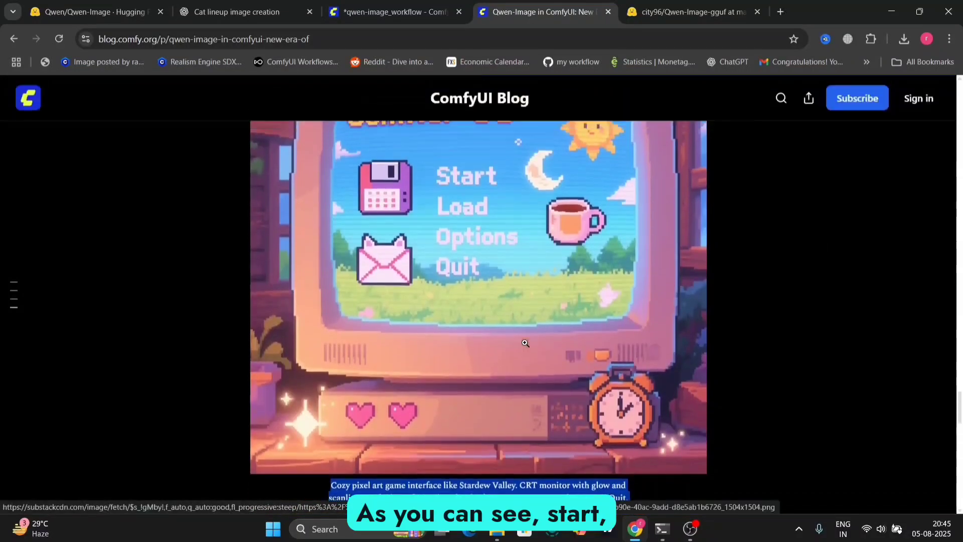
View the finished Comfier OS render with its Start, Load, Options and Quit menu.
{"action": "left_click", "coordinate": [399, 8]}
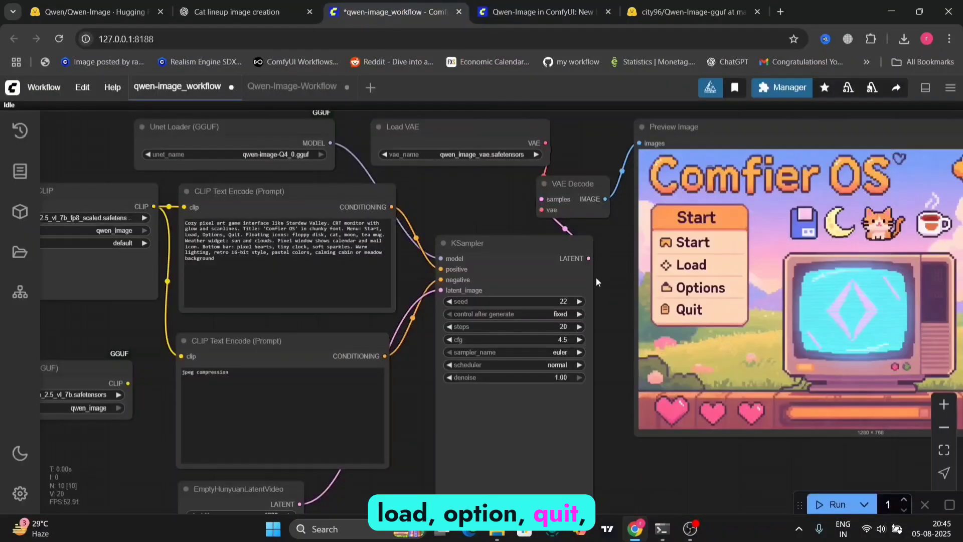
{"action": "left_click_drag", "start_coordinate": [612, 282], "coordinate": [576, 282]}
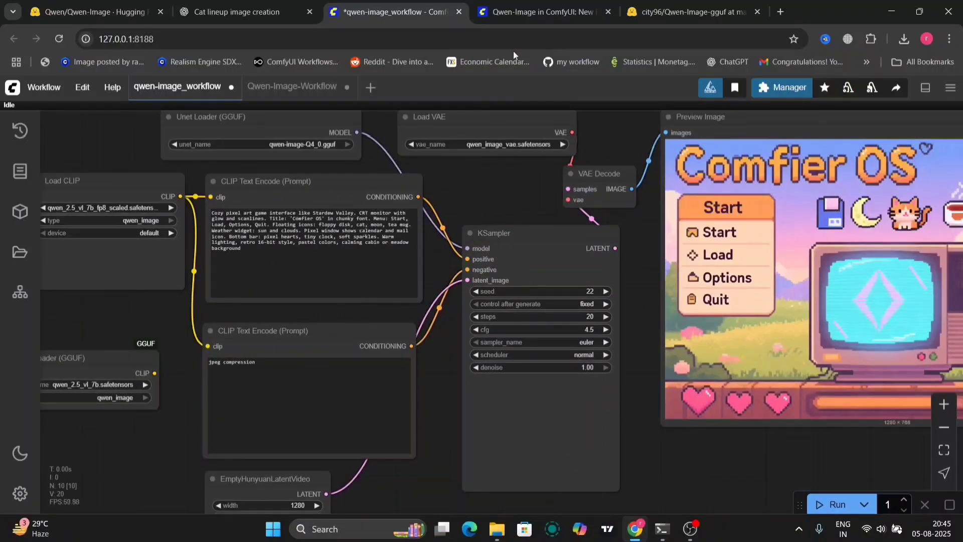
Copy ChatGPT's Prompt 2 about four children eating ice cream on a park bench.
{"action": "left_click", "coordinate": [240, 6]}
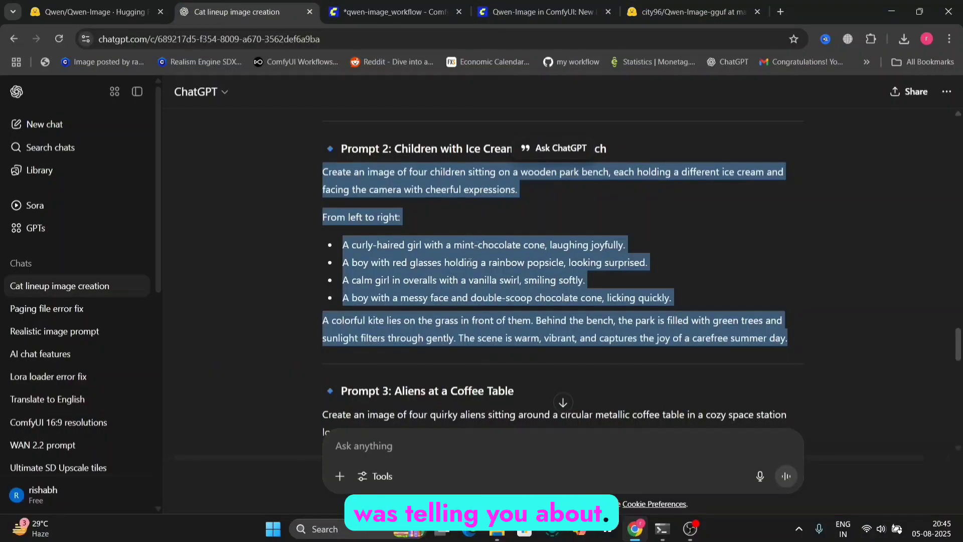
{"action": "left_click", "coordinate": [484, 249]}
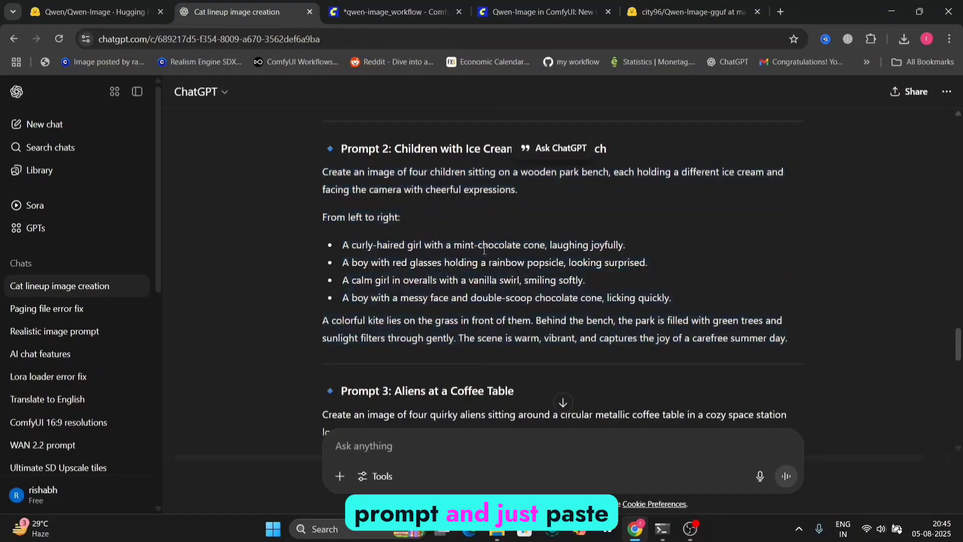
{"action": "left_click_drag", "start_coordinate": [793, 339], "coordinate": [316, 175]}
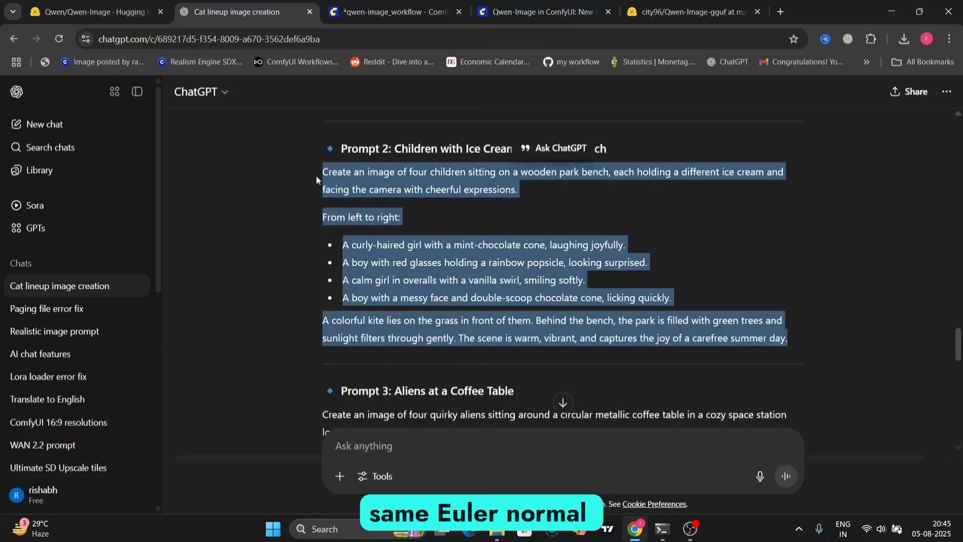
{"action": "left_click", "coordinate": [369, 6]}
{"action": "left_click", "coordinate": [317, 249]}
Replace the pixel-art prompt with the children-with-ice-cream prompt and run the workflow.
{"action": "key", "text": "ctrl+a"}
{"action": "key", "text": "BackSpace"}
{"action": "key", "text": "ctrl+v"}
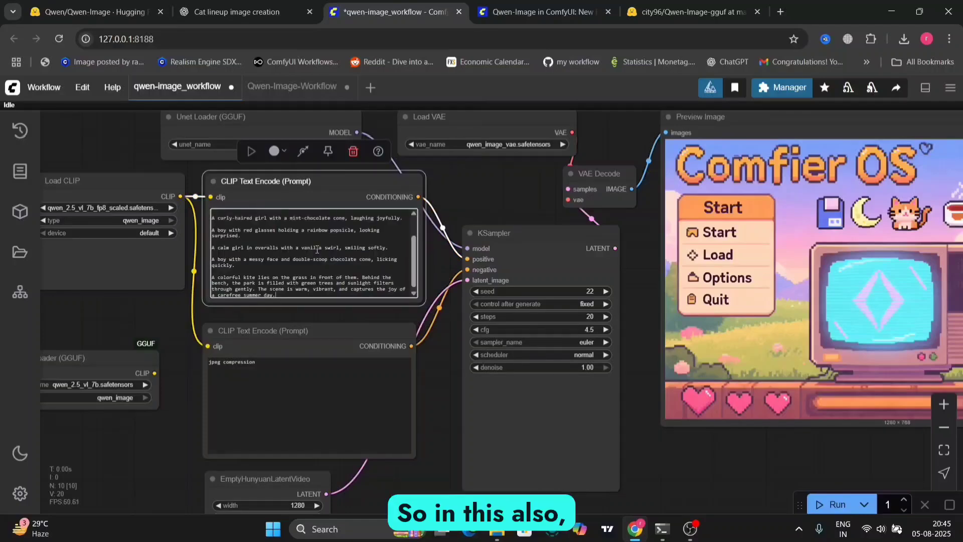
{"action": "left_click", "coordinate": [833, 504]}
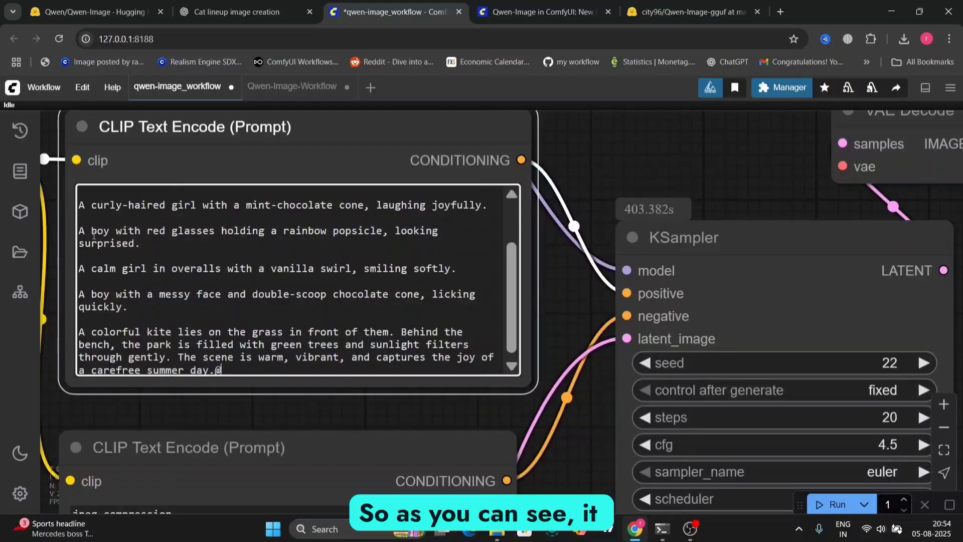
Inspect the 1280×768 result of four laughing children on a bench with a colourful kite.
{"action": "scroll", "coordinate": [177, 230], "scroll_direction": "up", "scroll_amount": 3}
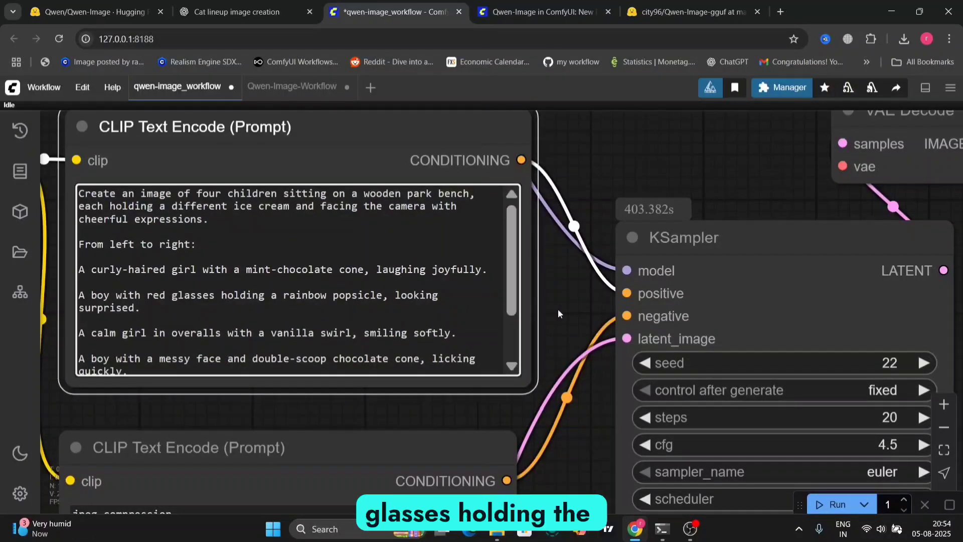
{"action": "scroll", "coordinate": [558, 314], "scroll_direction": "right", "scroll_amount": 10}
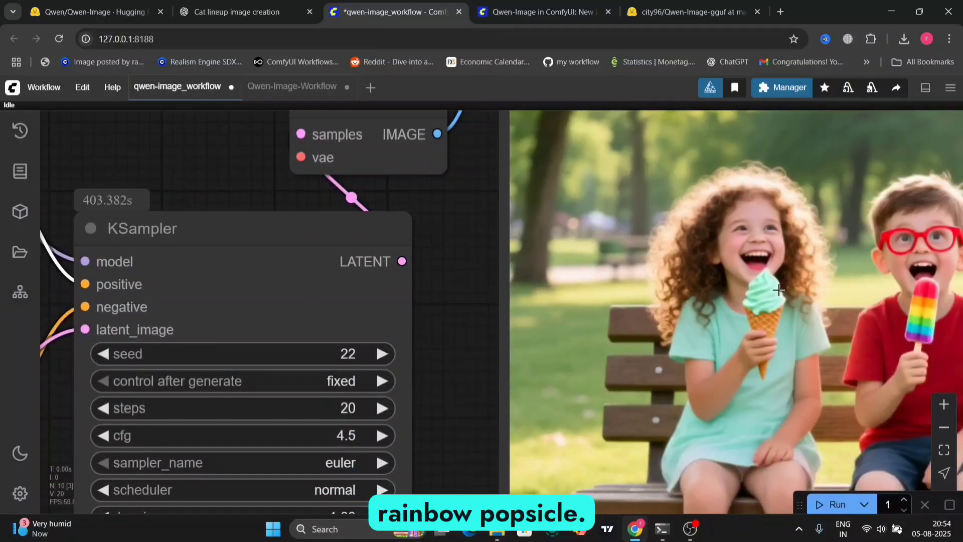
{"action": "scroll", "coordinate": [464, 380], "scroll_direction": "down", "scroll_amount": 4}
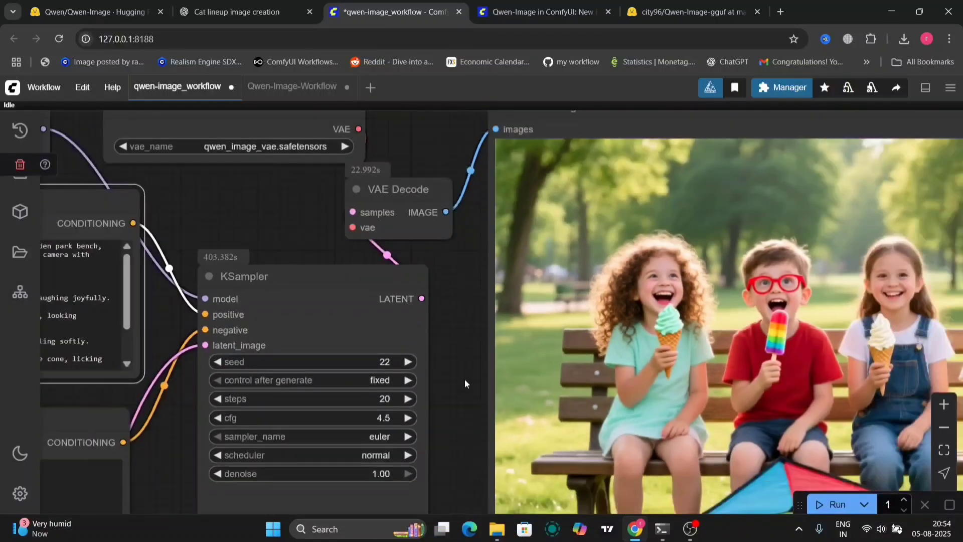
{"action": "scroll", "coordinate": [464, 378], "scroll_direction": "left", "scroll_amount": 6}
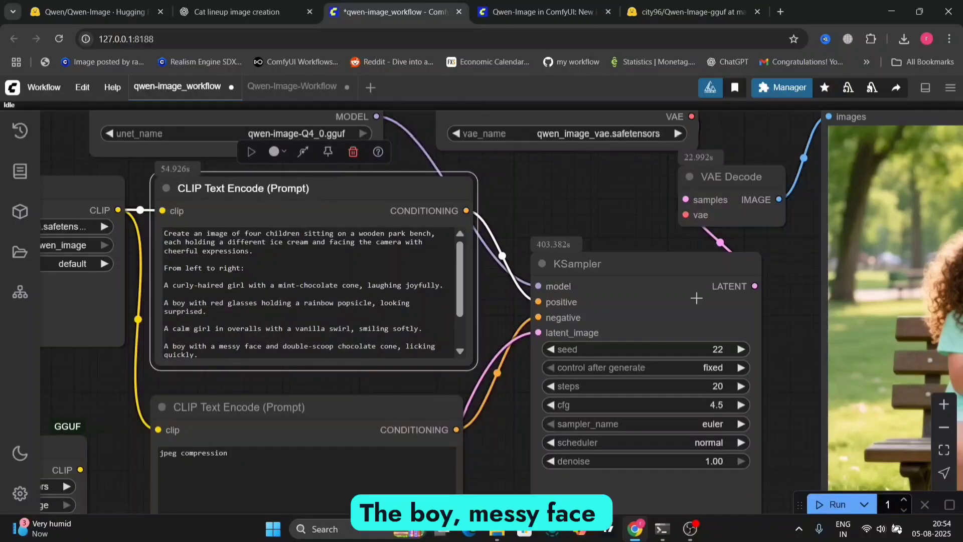
{"action": "left_click_drag", "start_coordinate": [798, 362], "coordinate": [746, 357]}
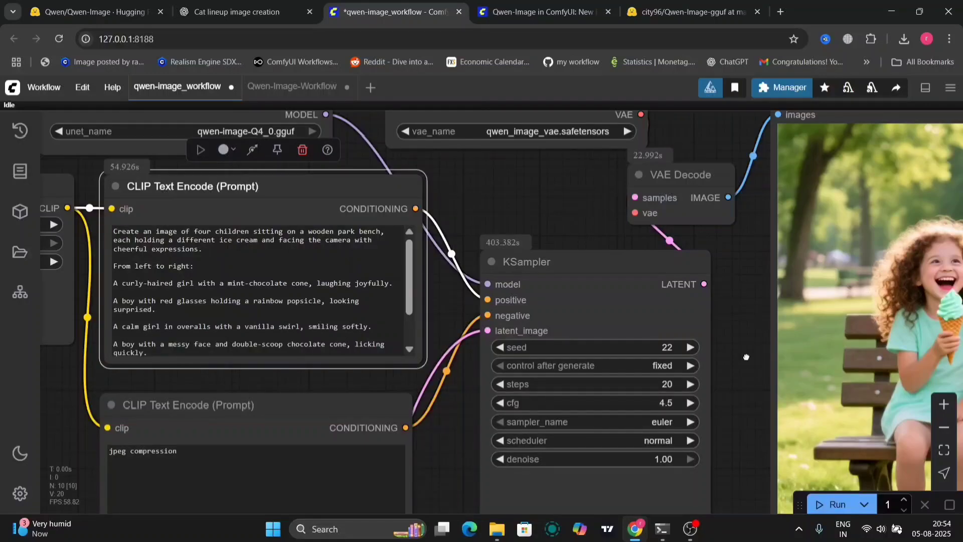
{"action": "left_click_drag", "start_coordinate": [746, 357], "coordinate": [364, 326]}
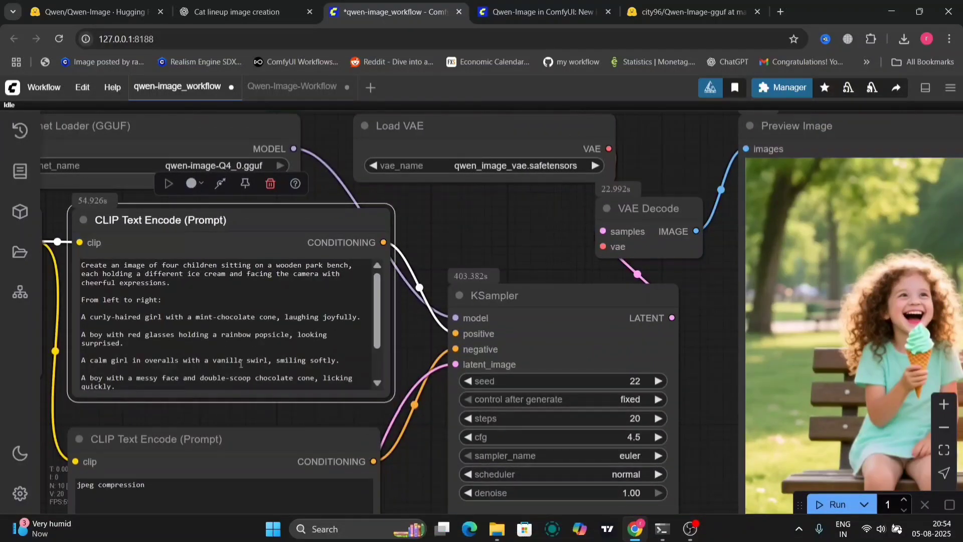
{"action": "scroll", "coordinate": [241, 363], "scroll_direction": "down", "scroll_amount": 3}
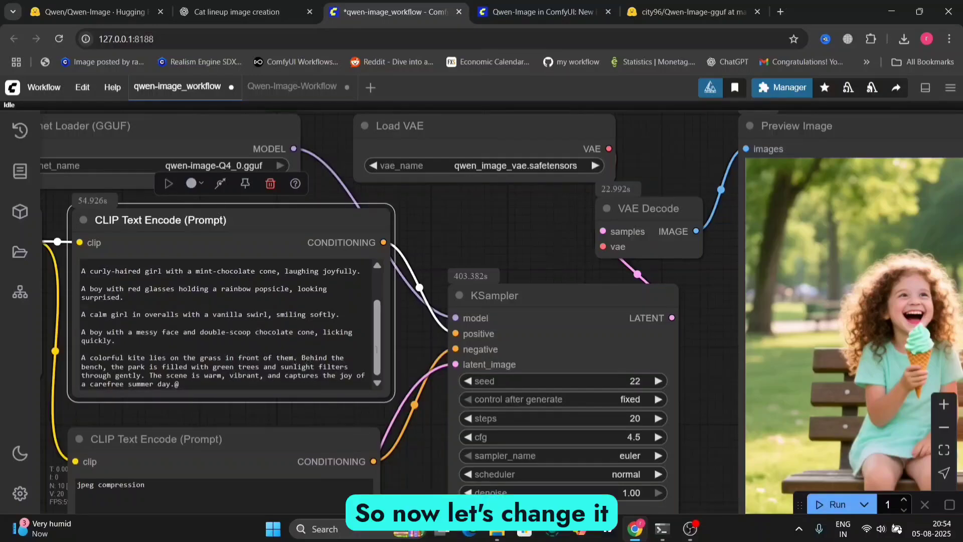
In KSampler, change the sampler from euler to dpmpp_2m_sde and keep the normal scheduler.
{"action": "scroll", "coordinate": [711, 409], "scroll_direction": "down", "scroll_amount": 5}
{"action": "left_click_drag", "start_coordinate": [711, 410], "coordinate": [373, 350]}
{"action": "scroll", "coordinate": [380, 371], "scroll_direction": "up", "scroll_amount": 5}
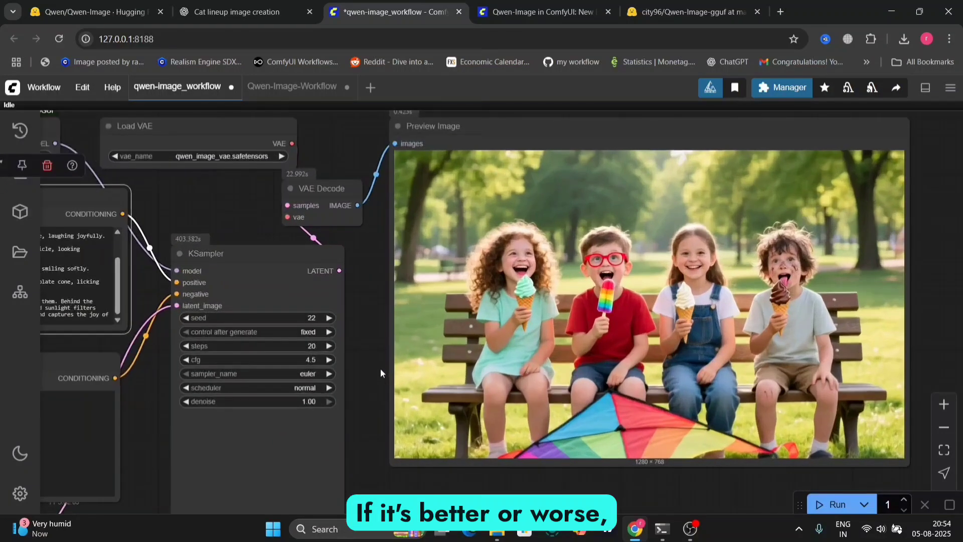
{"action": "left_click", "coordinate": [315, 374]}
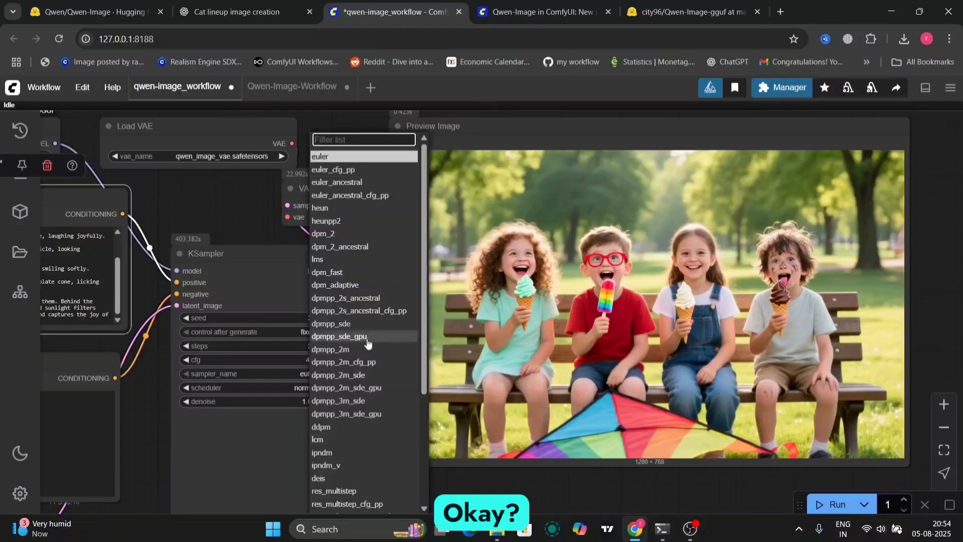
{"action": "scroll", "coordinate": [364, 384], "scroll_direction": "down", "scroll_amount": 3}
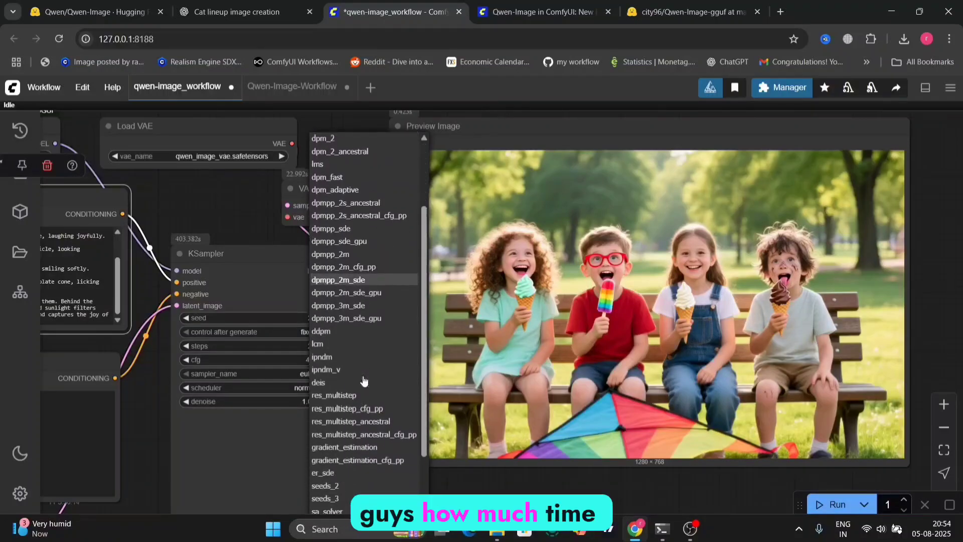
{"action": "left_click", "coordinate": [341, 295]}
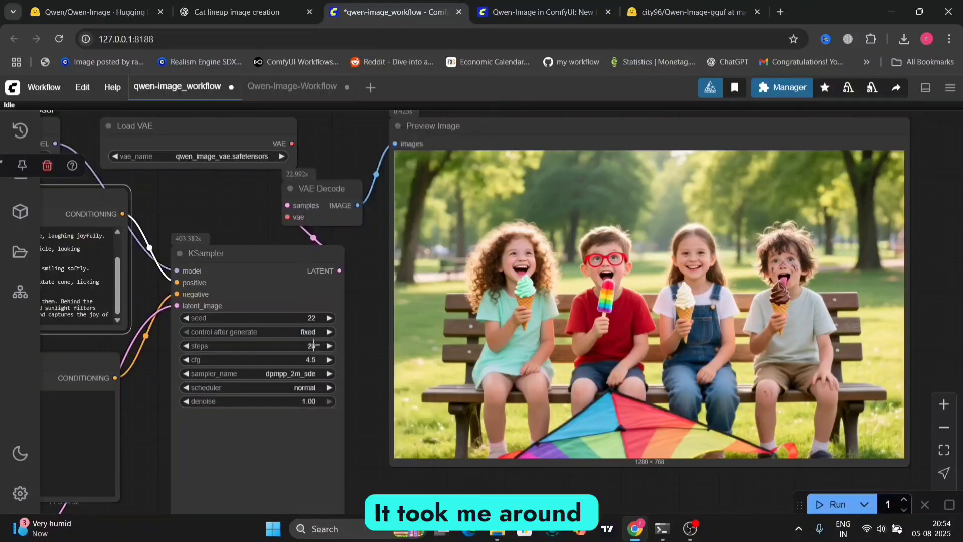
{"action": "left_click", "coordinate": [298, 393]}
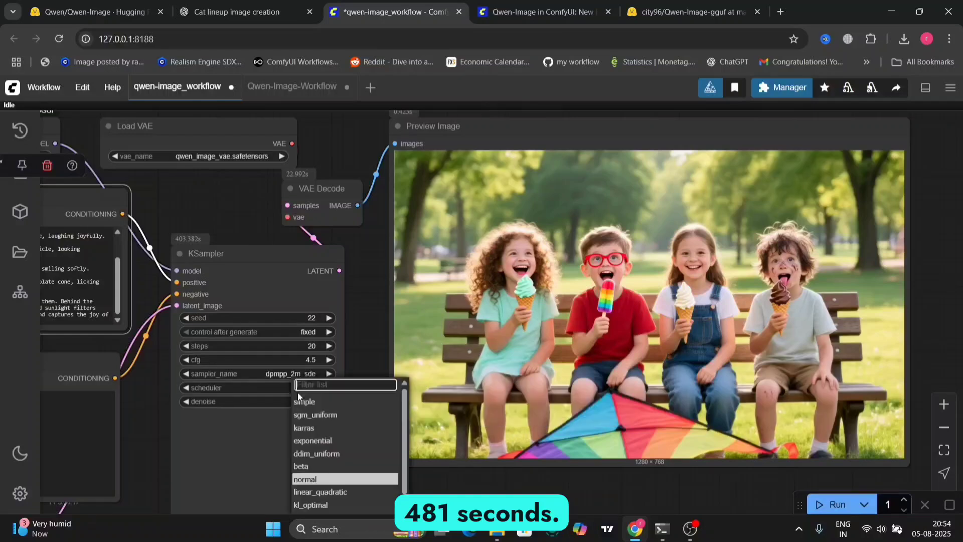
{"action": "left_click", "coordinate": [320, 482]}
Run the dpmpp_2m_sde generation and check the 481.70-second time of the last run in the server log.
{"action": "left_click", "coordinate": [822, 505]}
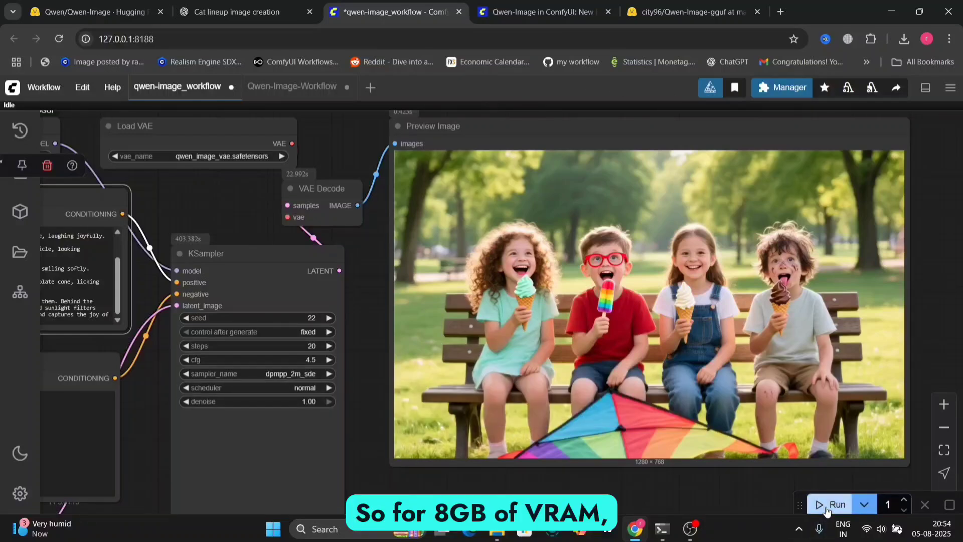
{"action": "left_click", "coordinate": [657, 536]}
{"action": "left_click_drag", "start_coordinate": [224, 400], "coordinate": [184, 403]}
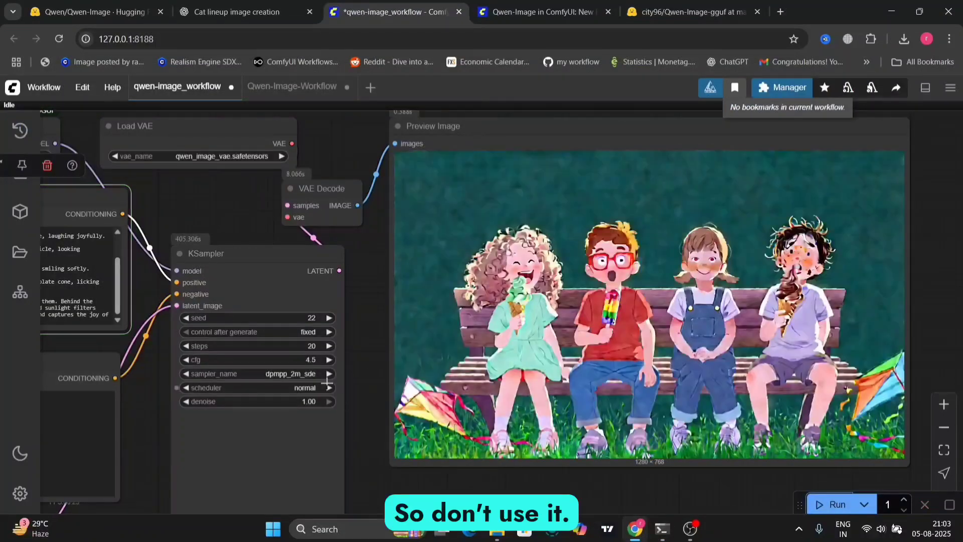
Switch the KSampler sampler to uni_pc and regenerate the children image.
{"action": "left_click", "coordinate": [306, 373]}
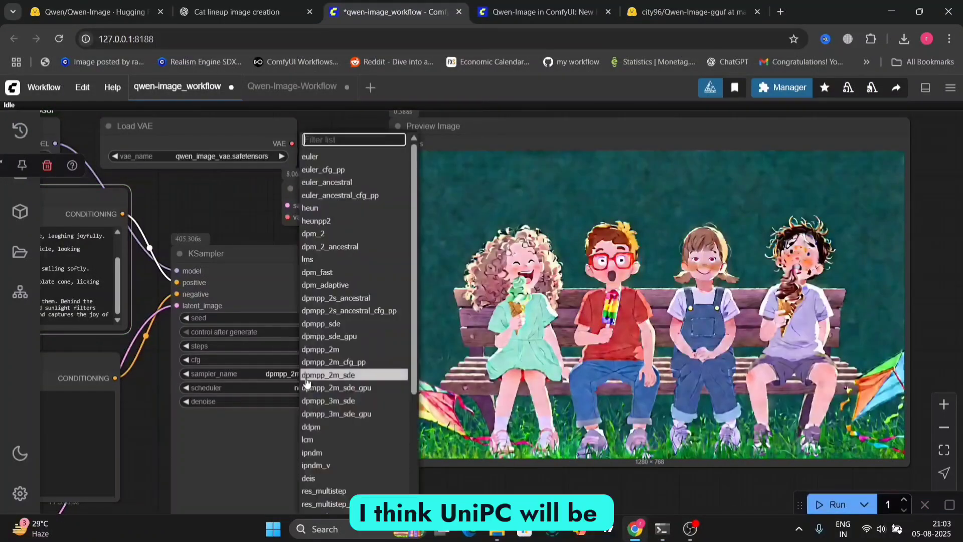
{"action": "scroll", "coordinate": [361, 376], "scroll_direction": "down", "scroll_amount": 3}
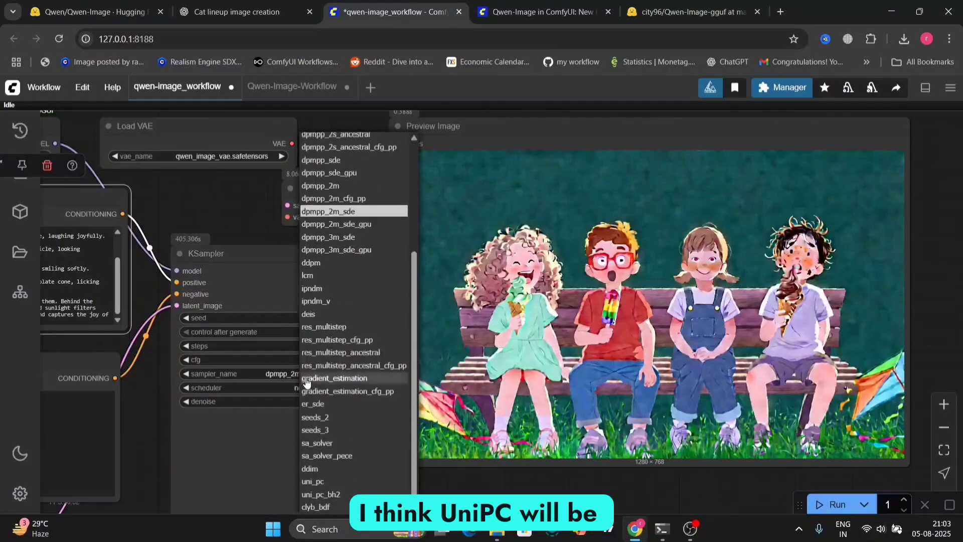
{"action": "left_click", "coordinate": [344, 477]}
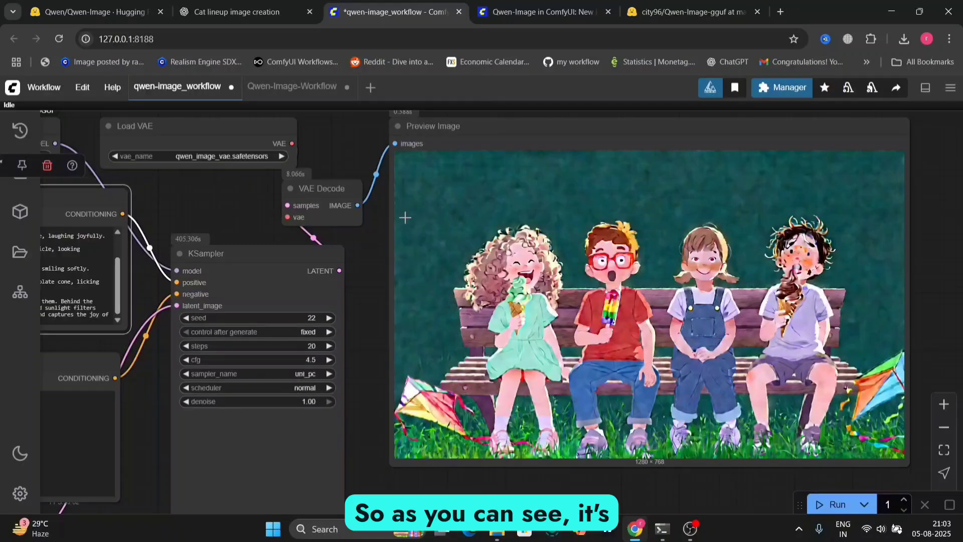
{"action": "left_click", "coordinate": [833, 504]}
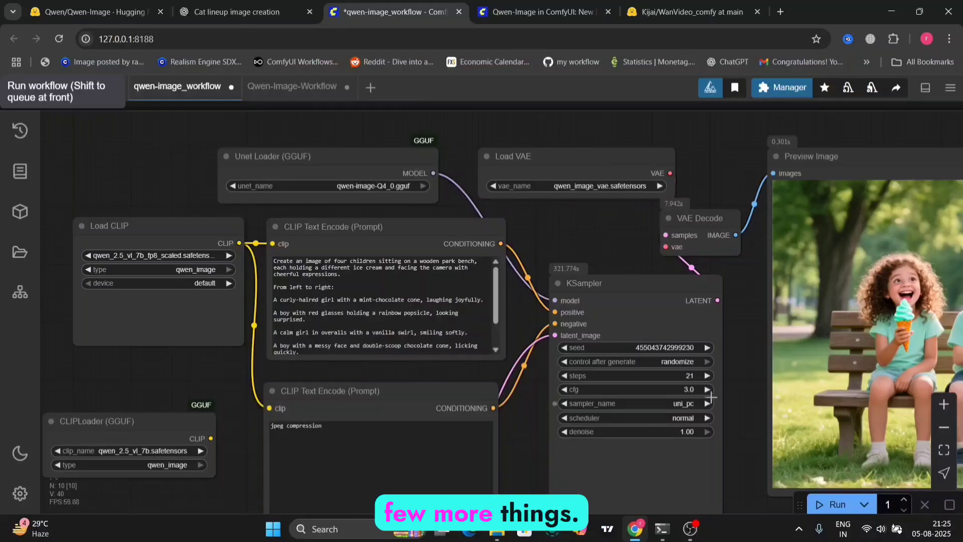
Open the Queue history to view the full-size uni_pc render of the four children.
{"action": "left_click_drag", "start_coordinate": [746, 432], "coordinate": [282, 407]}
{"action": "left_click", "coordinate": [20, 131]}
{"action": "scroll", "coordinate": [113, 348], "scroll_direction": "down", "scroll_amount": 5}
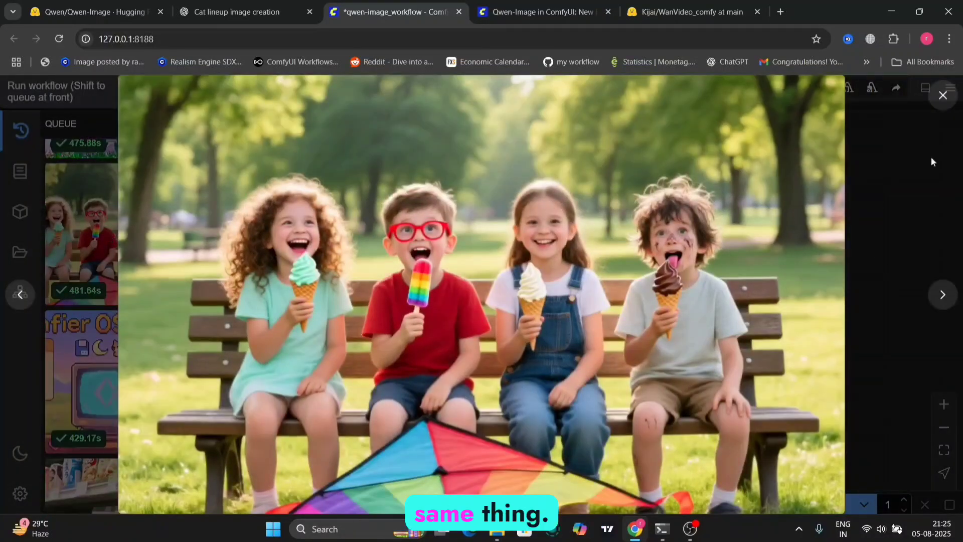
Close the enlarged preview and Queue panel, then frame the prompt and loader nodes.
{"action": "left_click", "coordinate": [940, 98]}
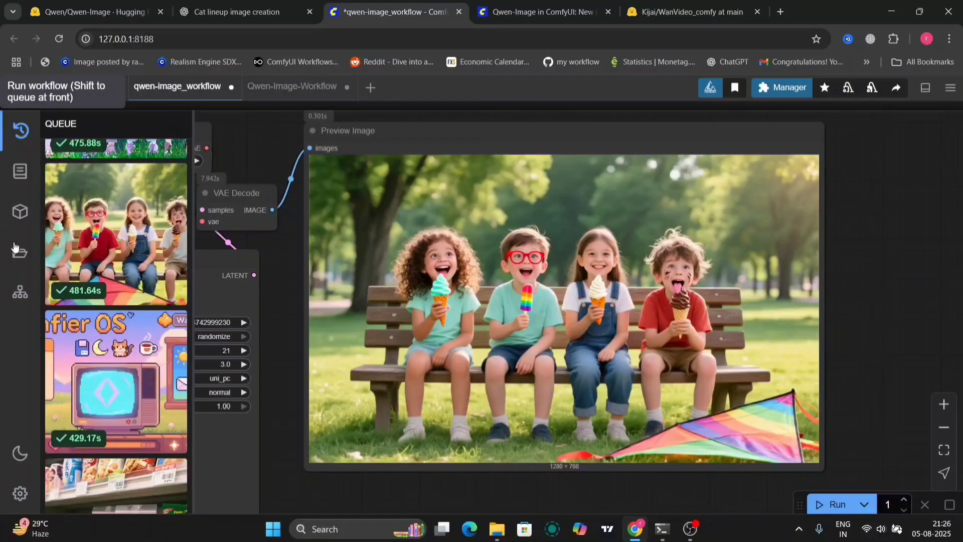
{"action": "left_click", "coordinate": [20, 130]}
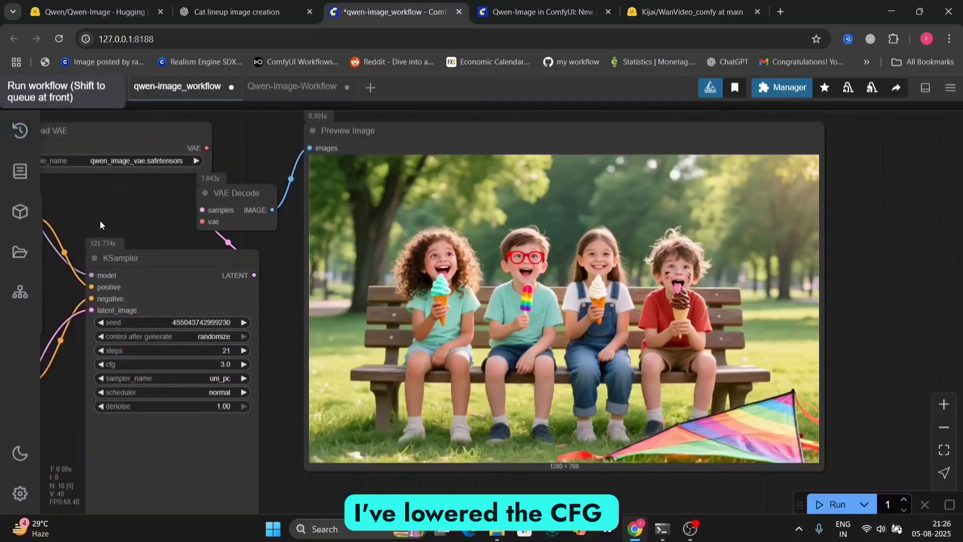
{"action": "left_click_drag", "start_coordinate": [100, 225], "coordinate": [381, 223]}
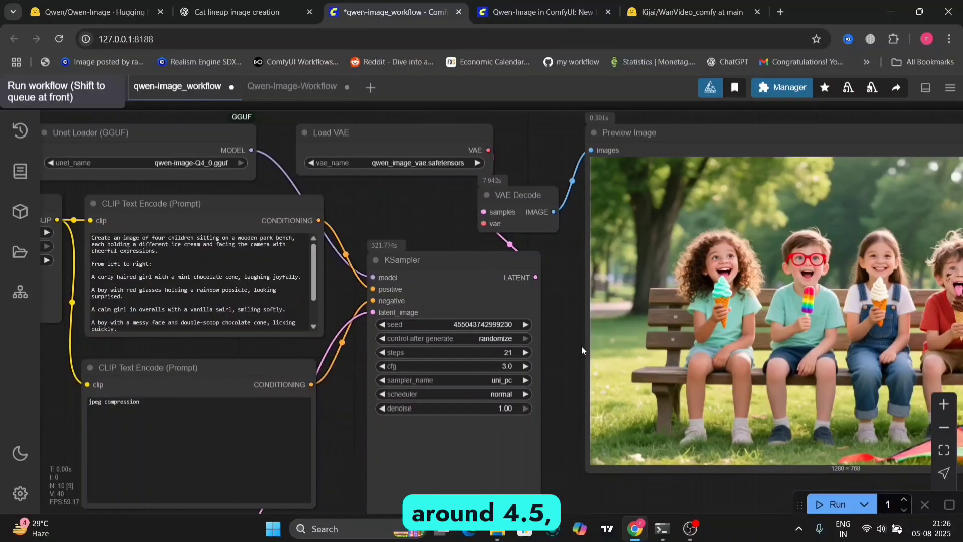
{"action": "left_click_drag", "start_coordinate": [581, 345], "coordinate": [385, 357]}
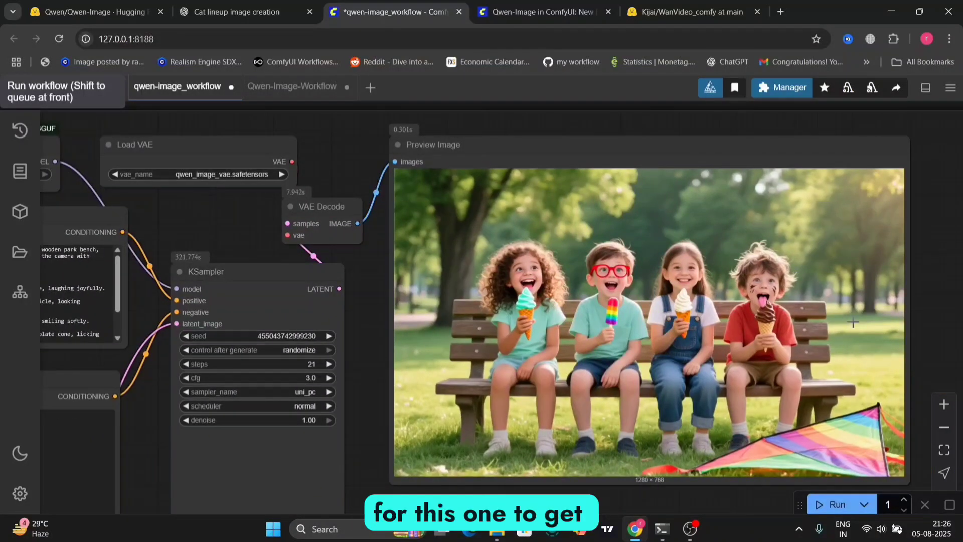
Recheck the generation history, centre the preview, and start exporting the workflow as qwen-image_workflow.
{"action": "left_click", "coordinate": [20, 131]}
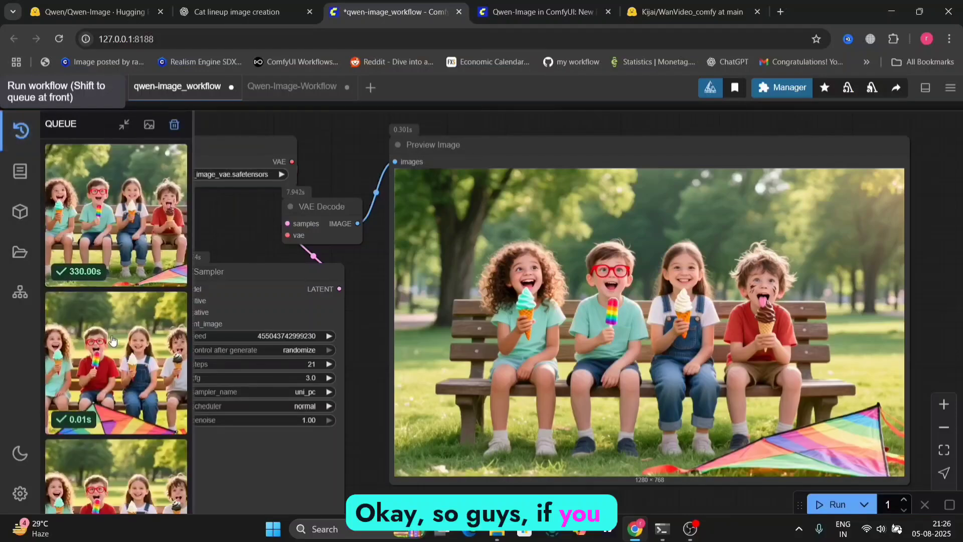
{"action": "scroll", "coordinate": [113, 340], "scroll_direction": "down", "scroll_amount": 4}
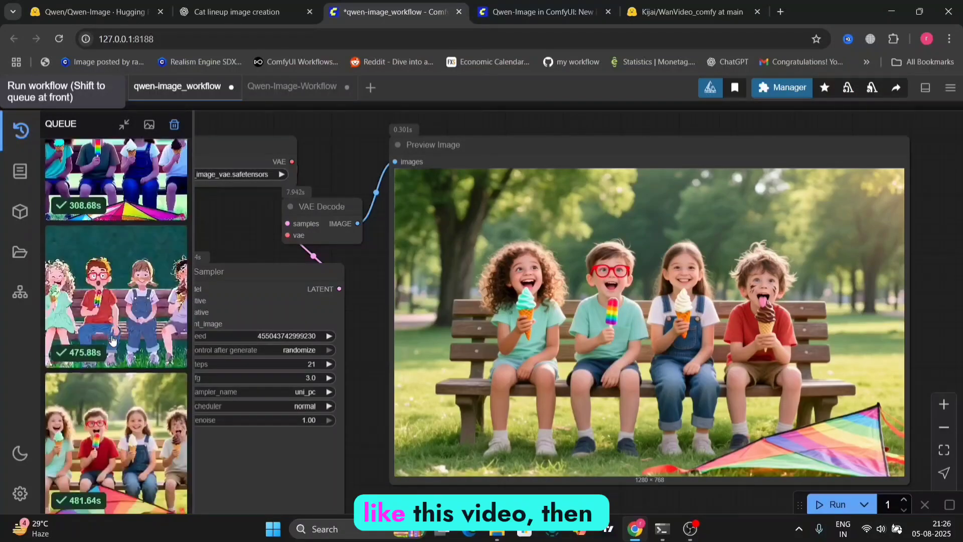
{"action": "left_click", "coordinate": [20, 130]}
{"action": "left_click_drag", "start_coordinate": [166, 220], "coordinate": [531, 213]}
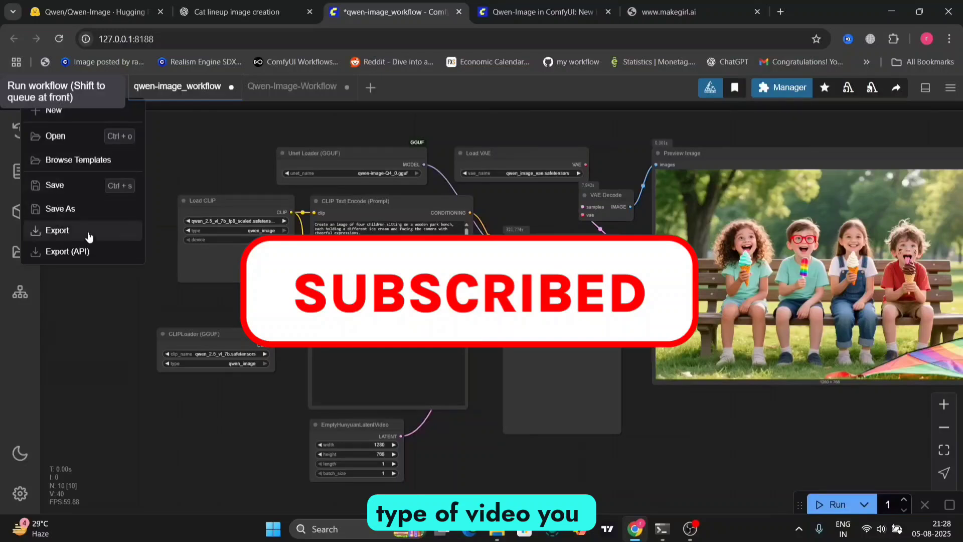
{"action": "left_click", "coordinate": [88, 234]}
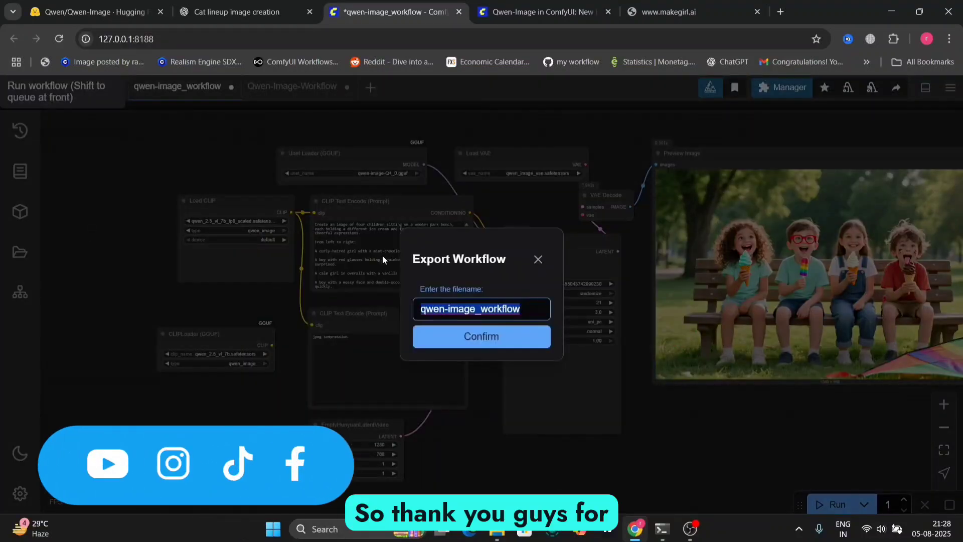